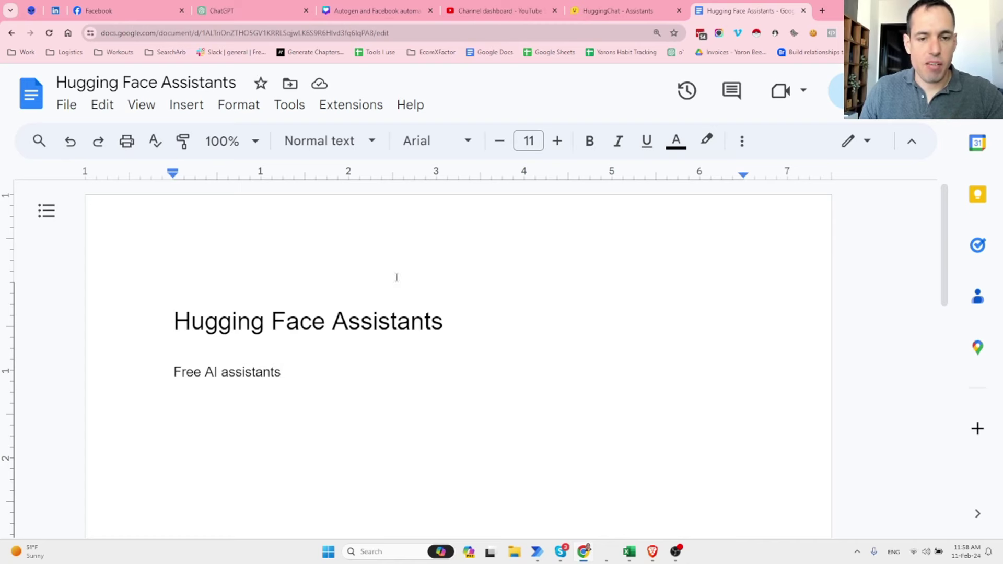
Step: Switch to the HuggingChat Assistants page and look through the popular community assistants at a larger page zoom
click(608, 15)
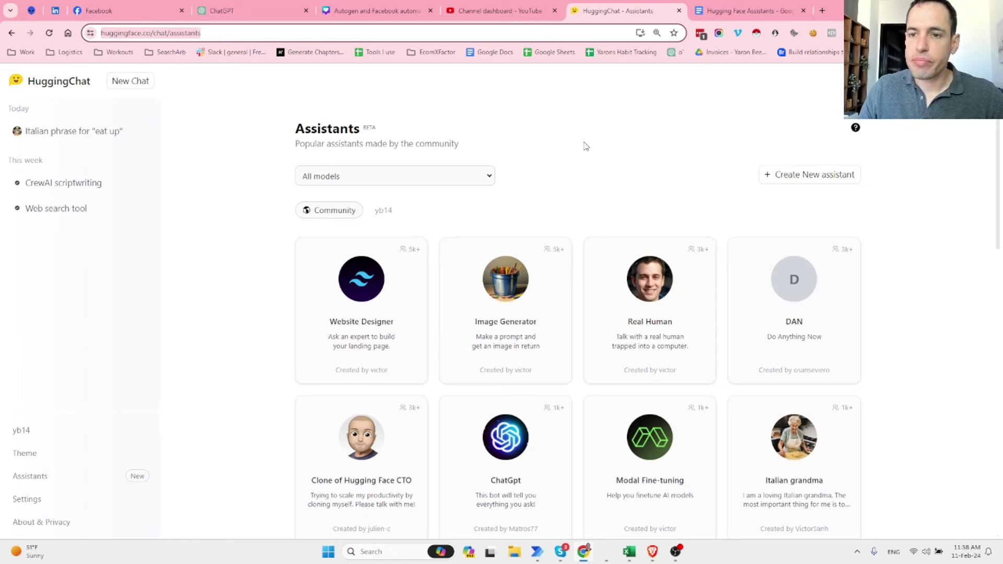
scroll(589, 146, down, 4)
key(ctrl+plus)
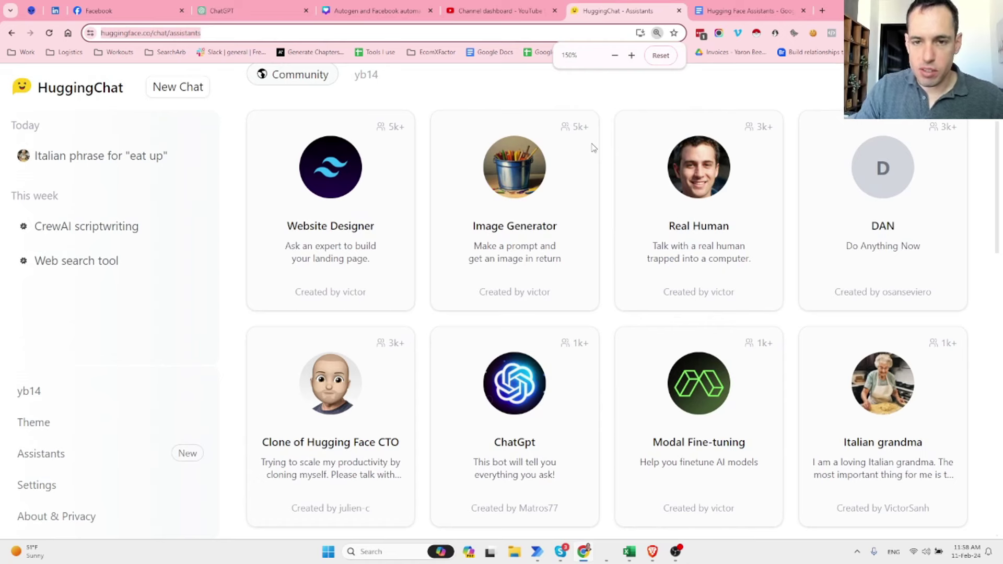
key(ctrl+plus)
scroll(593, 149, up, 2)
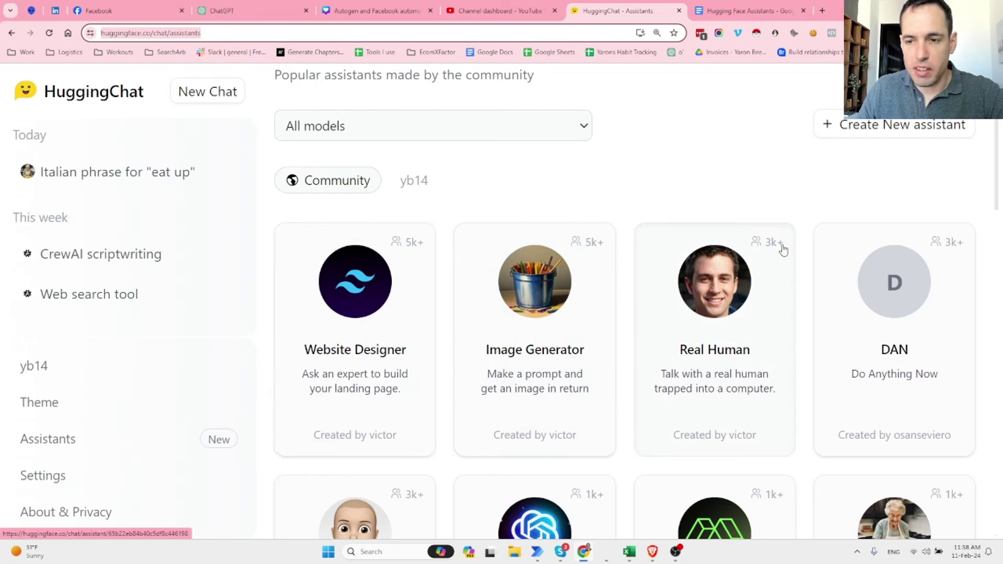
scroll(897, 247, down, 1)
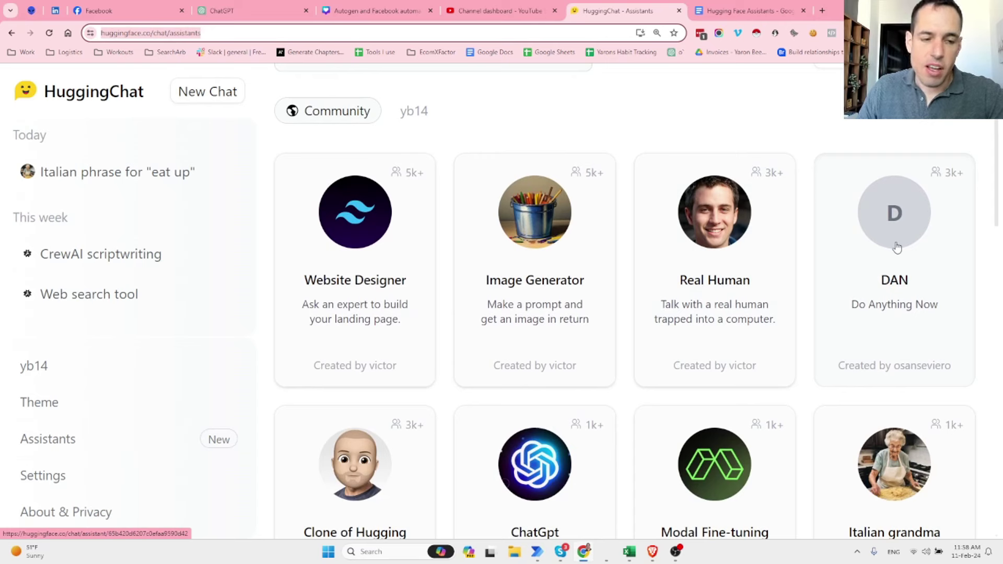
scroll(412, 217, up, 1)
scroll(422, 215, up, 1)
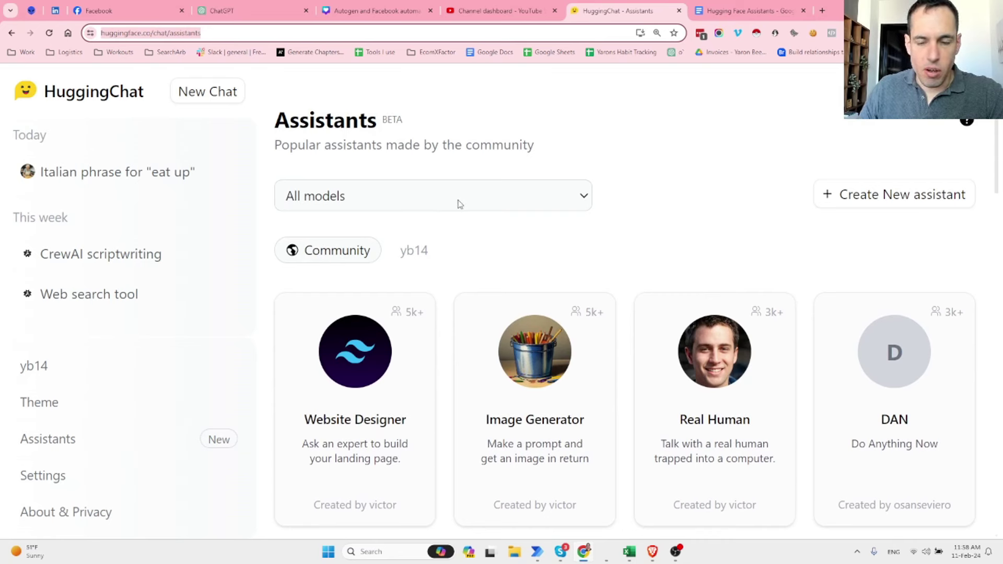
Step: Filter the community assistants by the model mistralai/Mixtral-8x7B-Instruct-v0.1 and browse the matching assistants
click(503, 206)
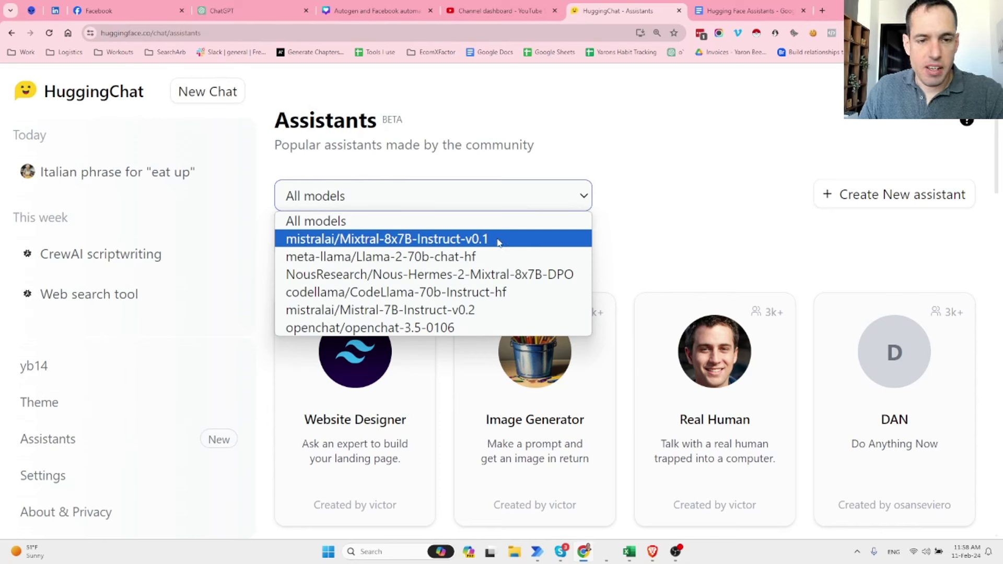
click(443, 241)
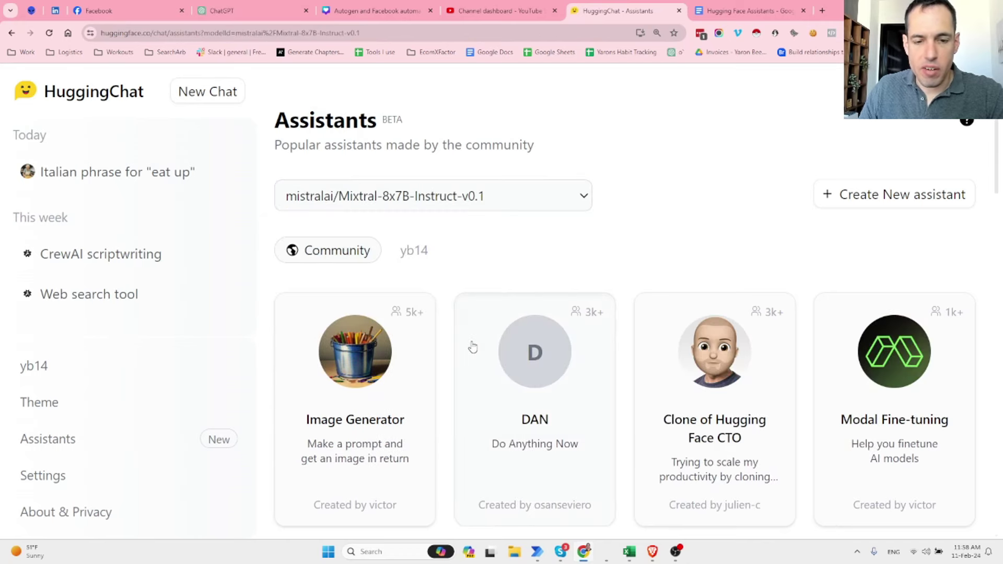
scroll(653, 293, down, 5)
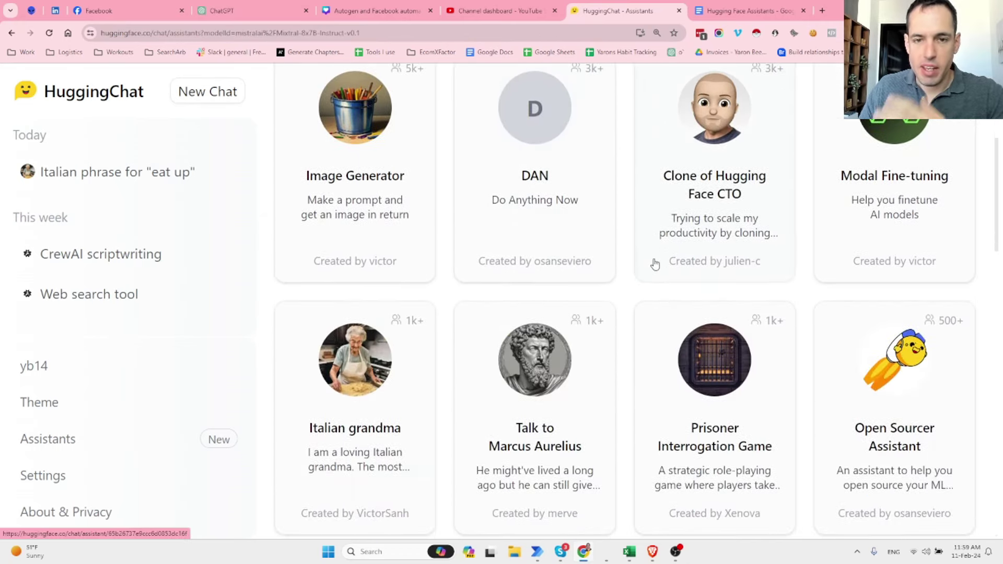
scroll(655, 265, up, 2)
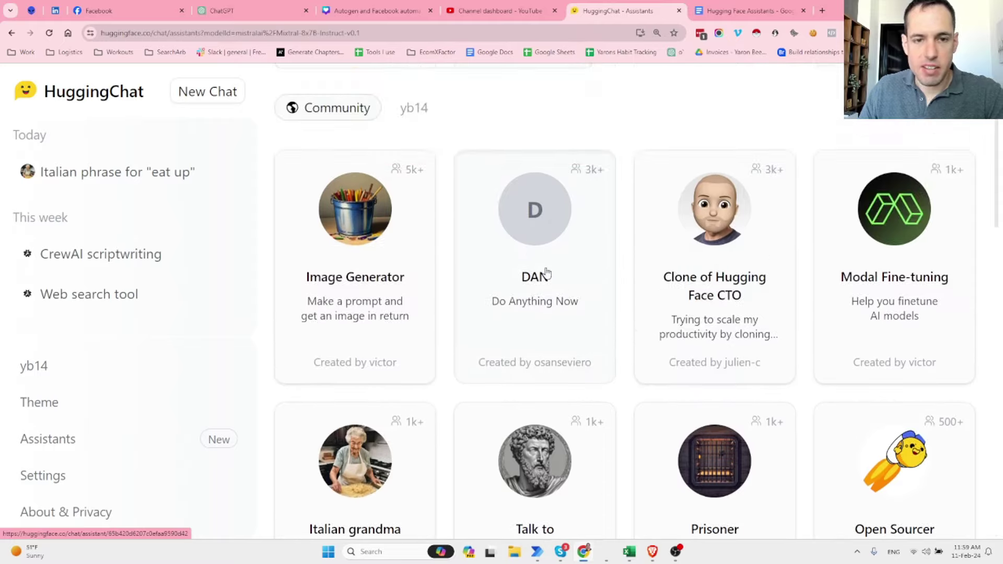
Step: Start a chat with the Image Generator assistant and send the prompt "Create an image of a cat"
click(382, 238)
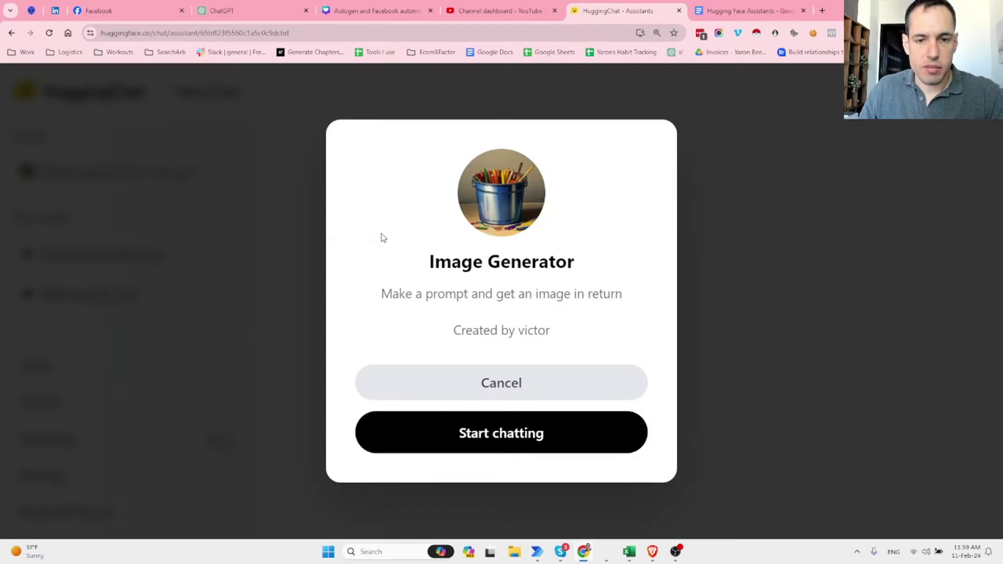
click(501, 444)
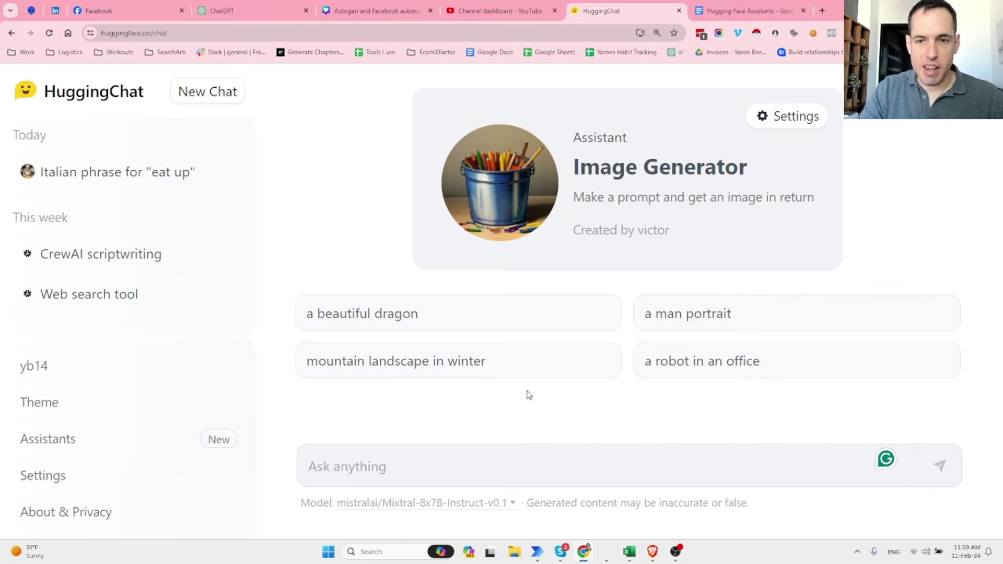
text(Wi)
key(BackSpace)
key(BackSpace)
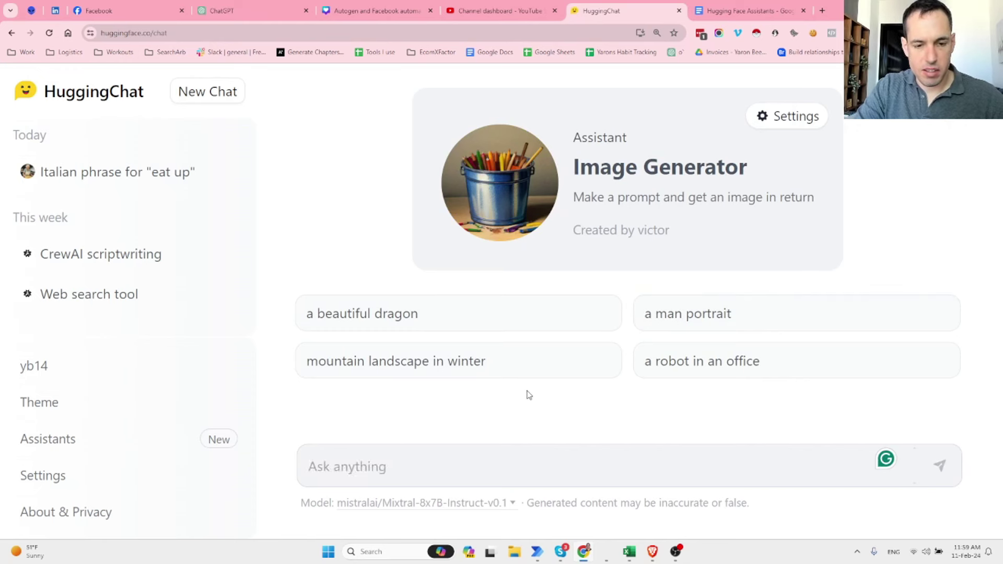
text(Create )
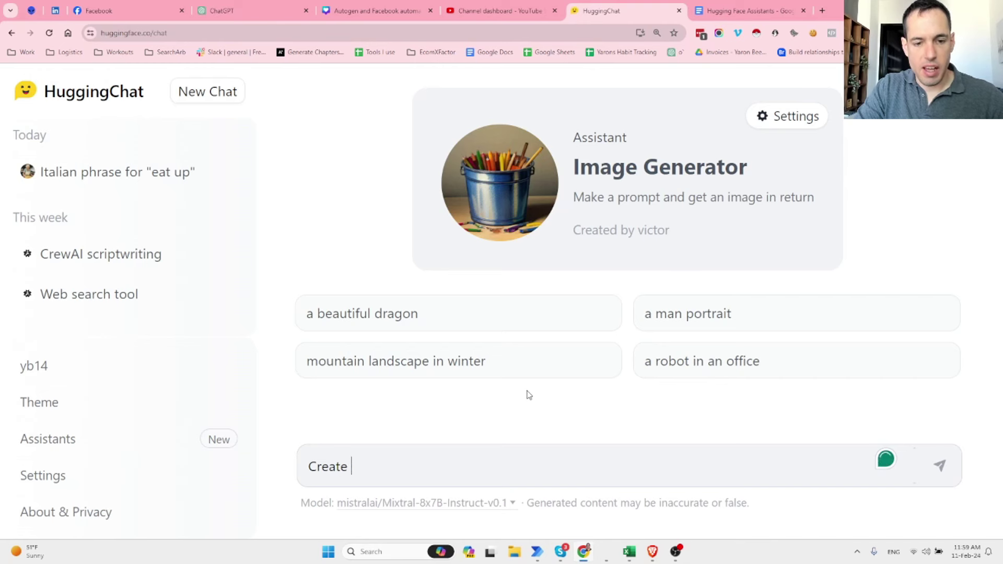
text(an image of a c)
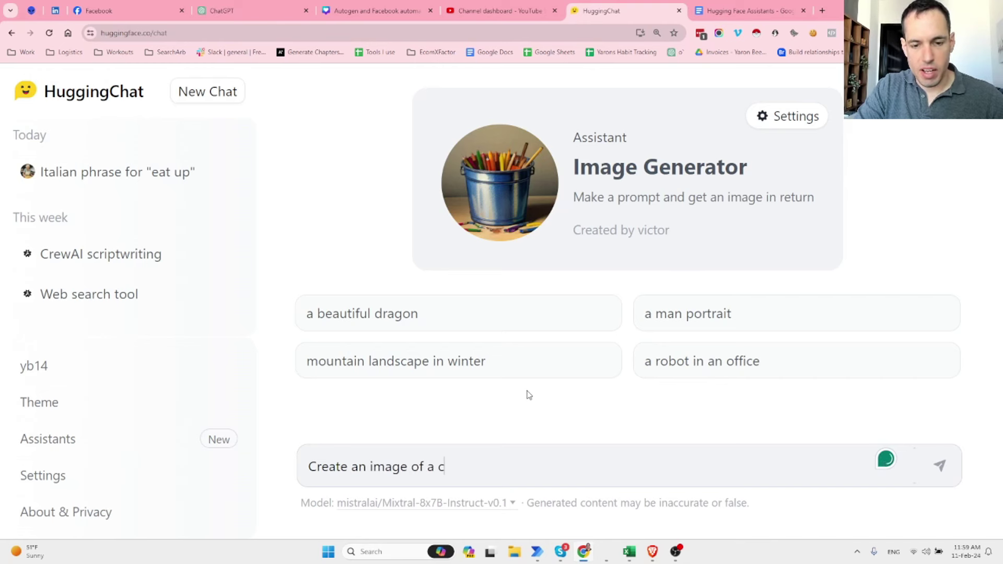
key(Return)
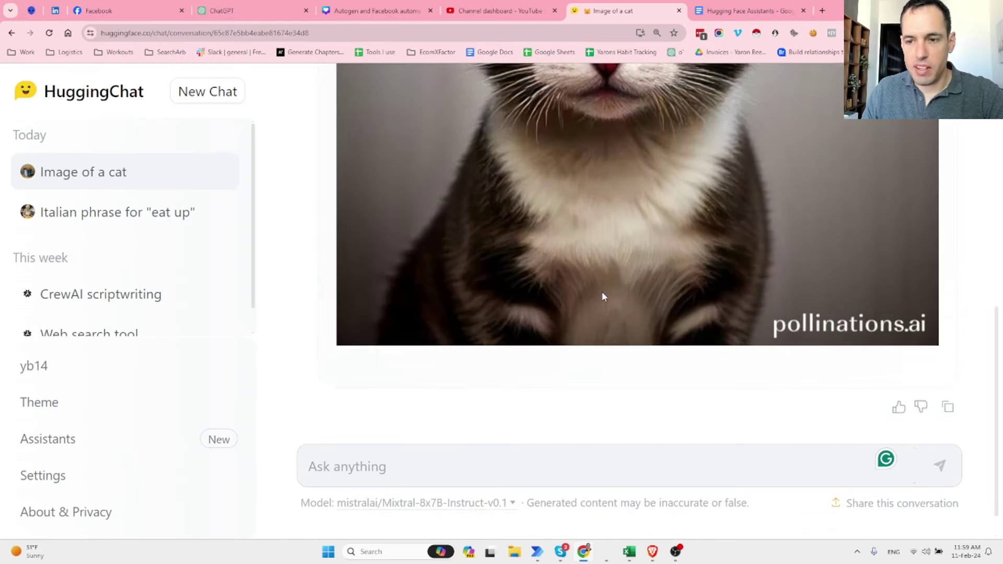
Step: Review the generated cat image from the start of the conversation and return to the filtered assistants list
scroll(604, 297, up, 3)
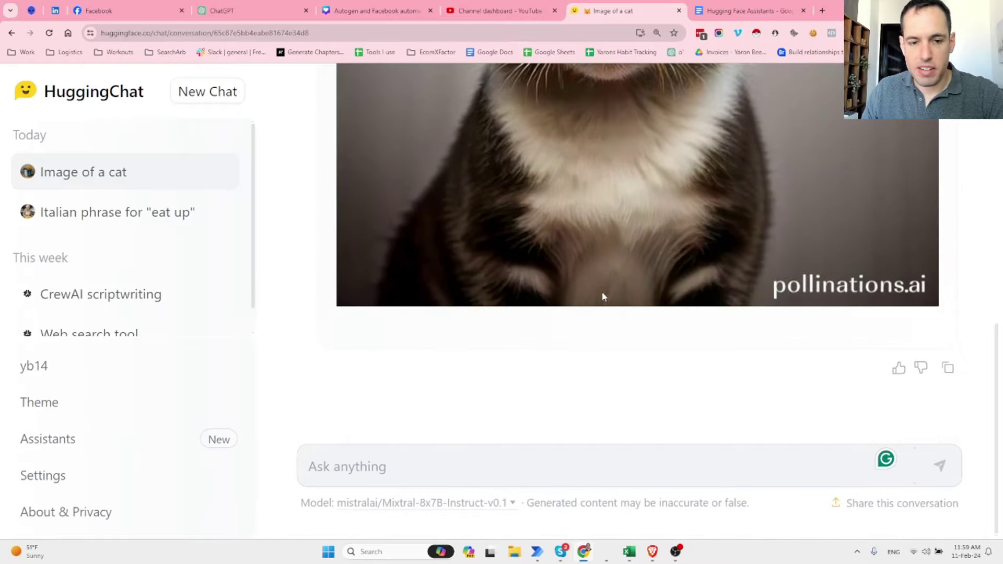
scroll(575, 308, up, 3)
scroll(546, 320, up, 10)
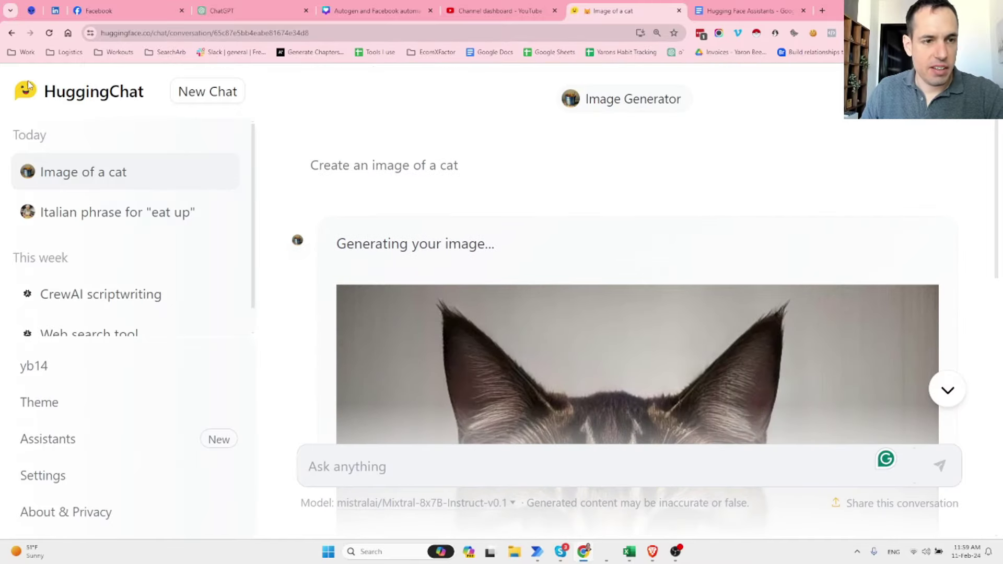
click(16, 37)
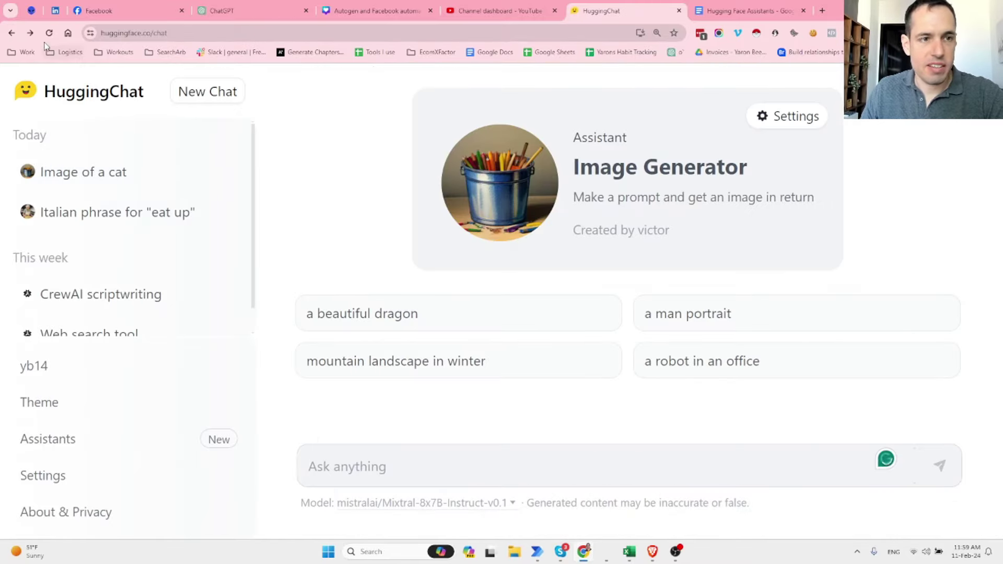
click(13, 33)
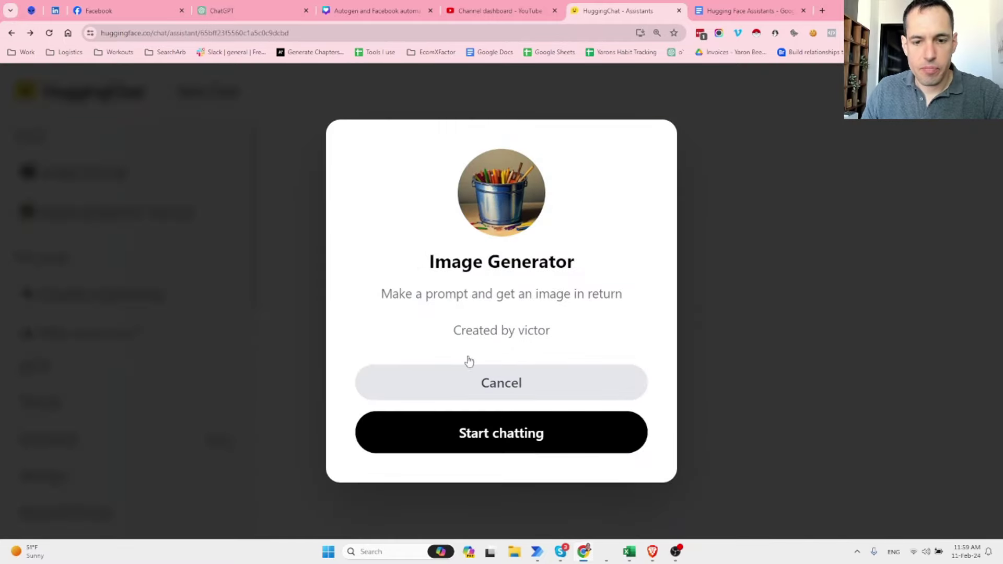
click(12, 33)
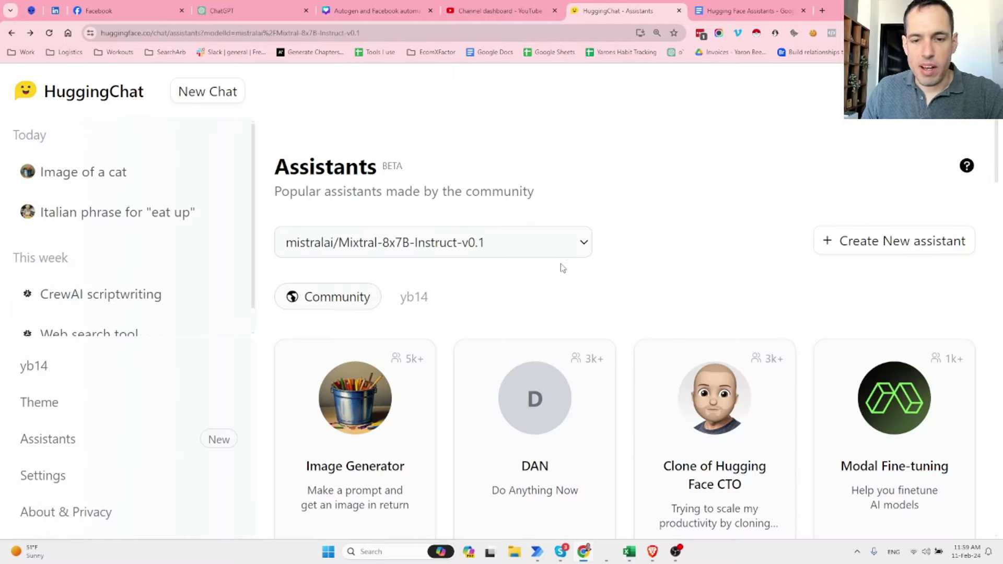
Step: Start a chat with the Talk to Marcus Aurelius assistant and send the message "Good morning"
scroll(655, 243, down, 5)
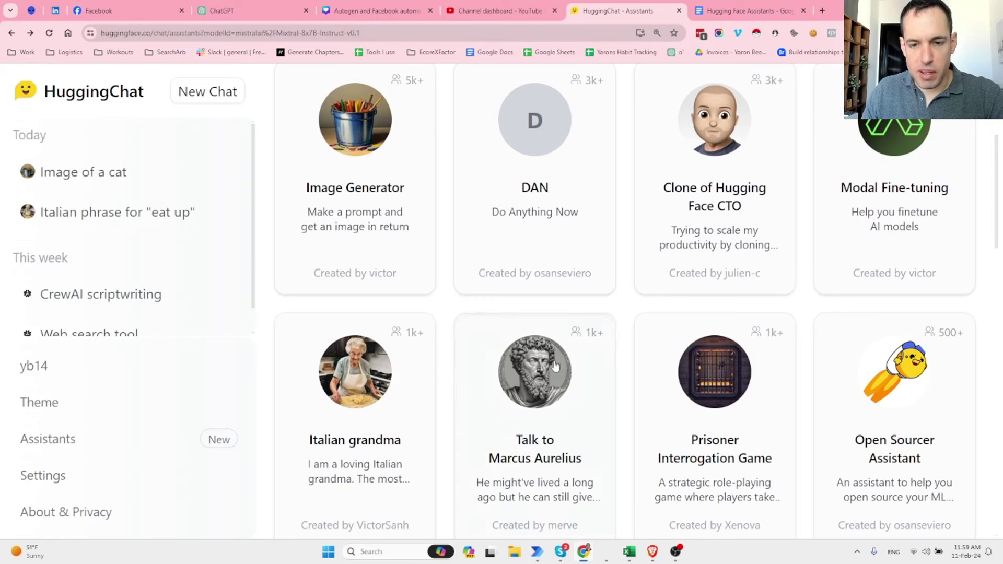
click(544, 369)
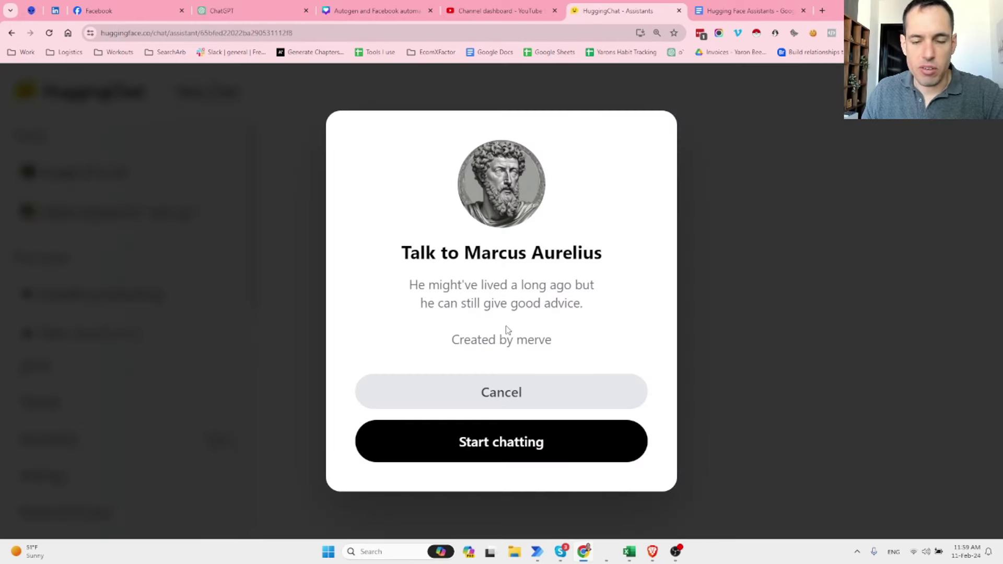
click(476, 445)
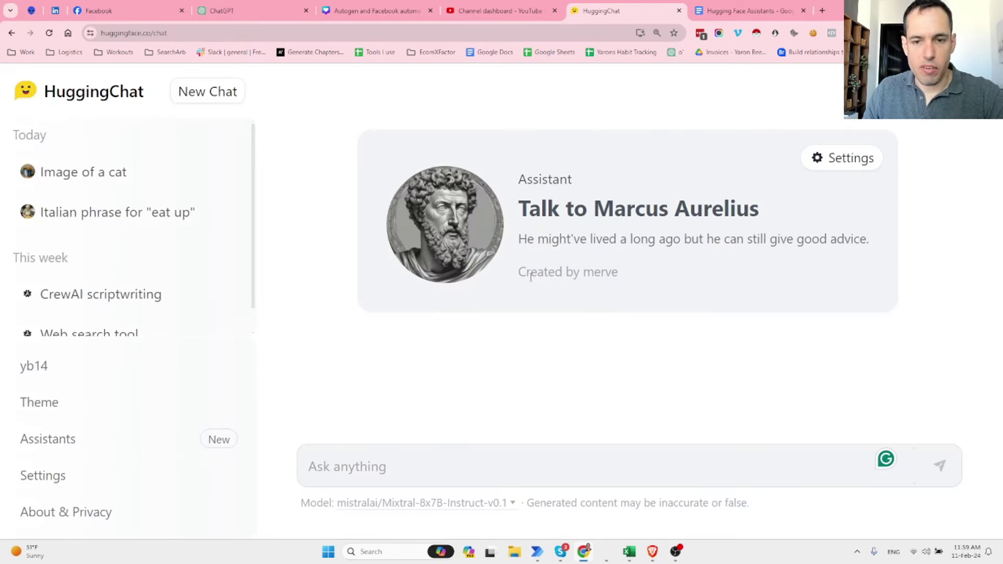
text(Good morning)
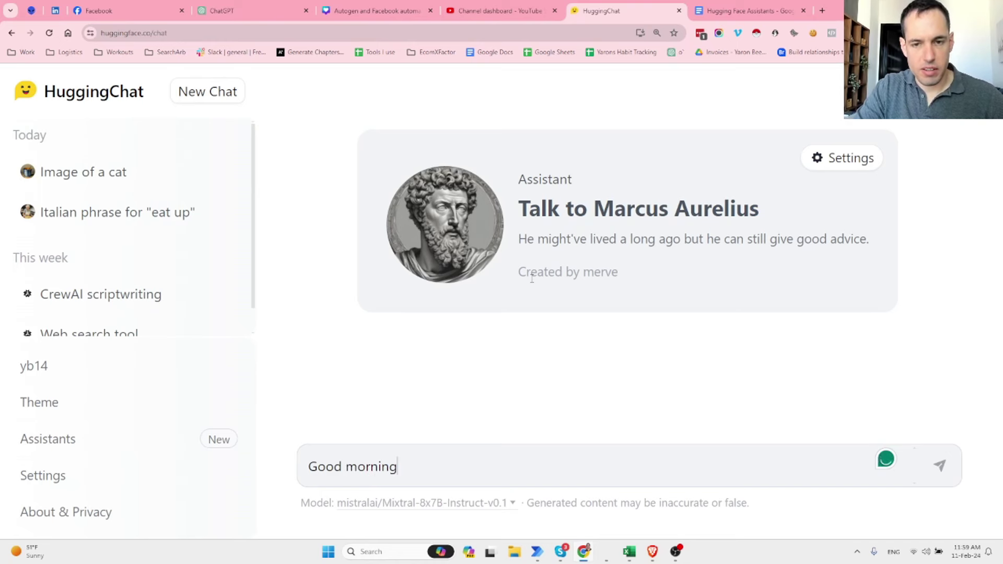
key(Return)
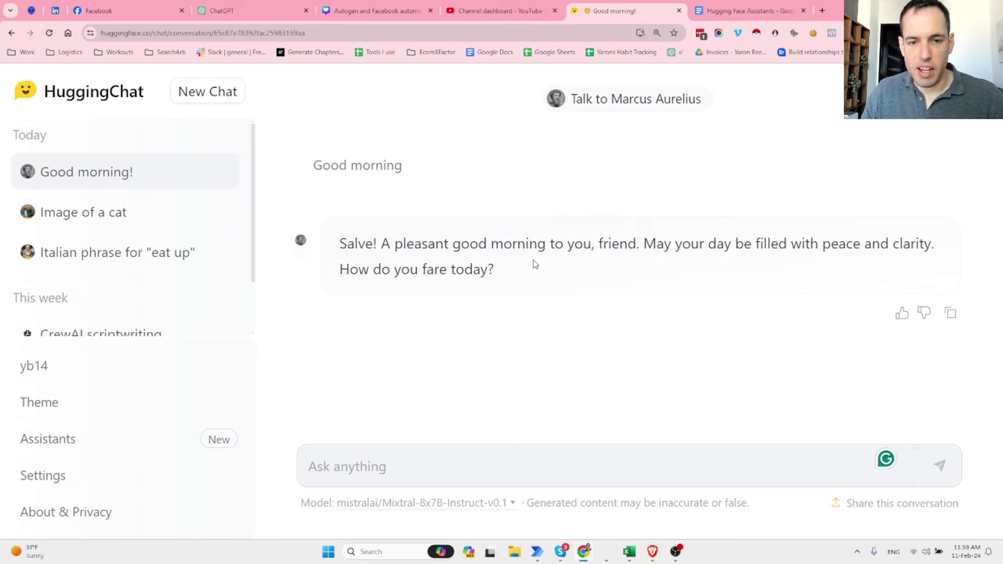
Step: Reply to the Marcus Aurelius assistant with "All good just recording a few videos. Can you provide some advice?"
text(All goo)
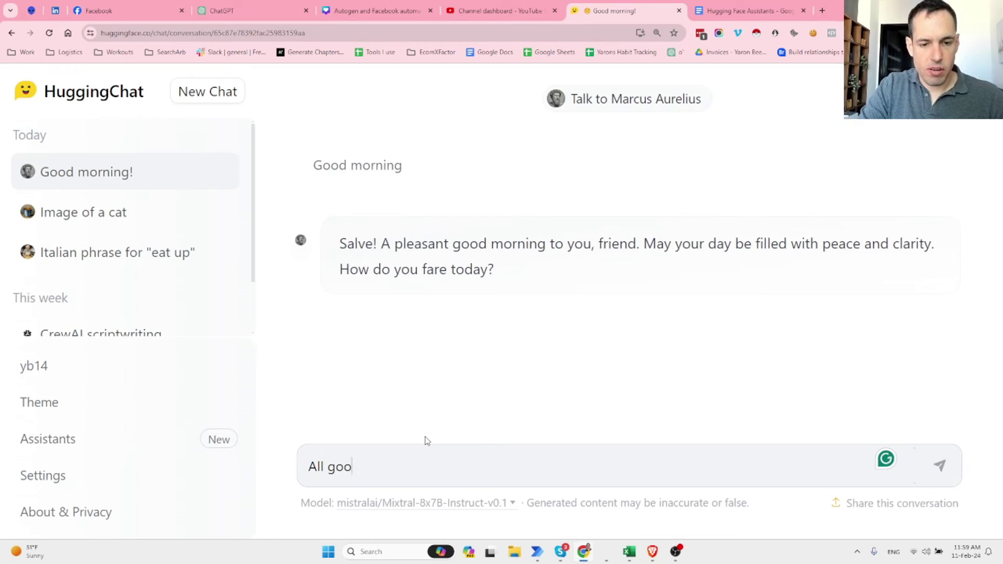
text(d just recro)
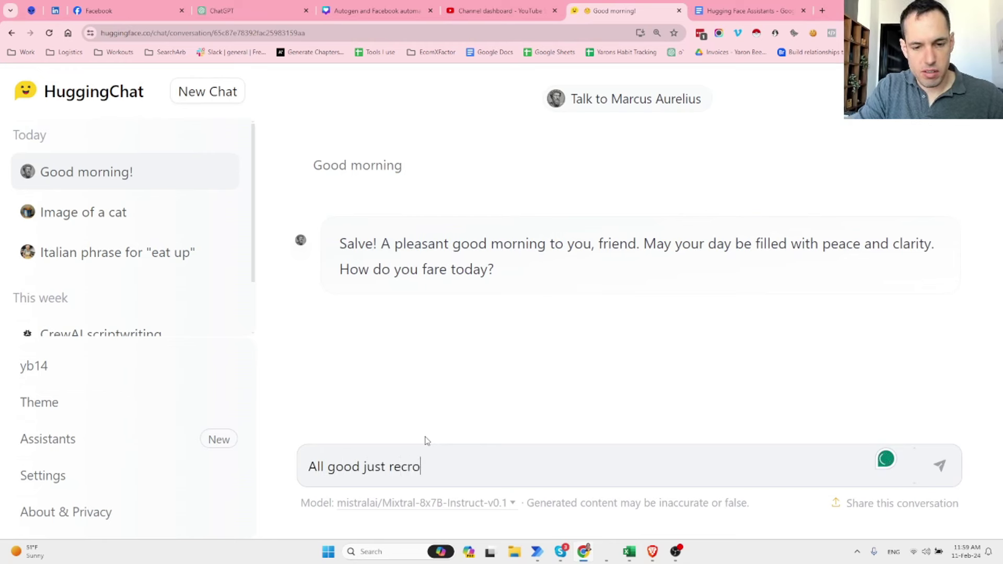
key(BackSpace)
key(BackSpace)
text(ording a few i)
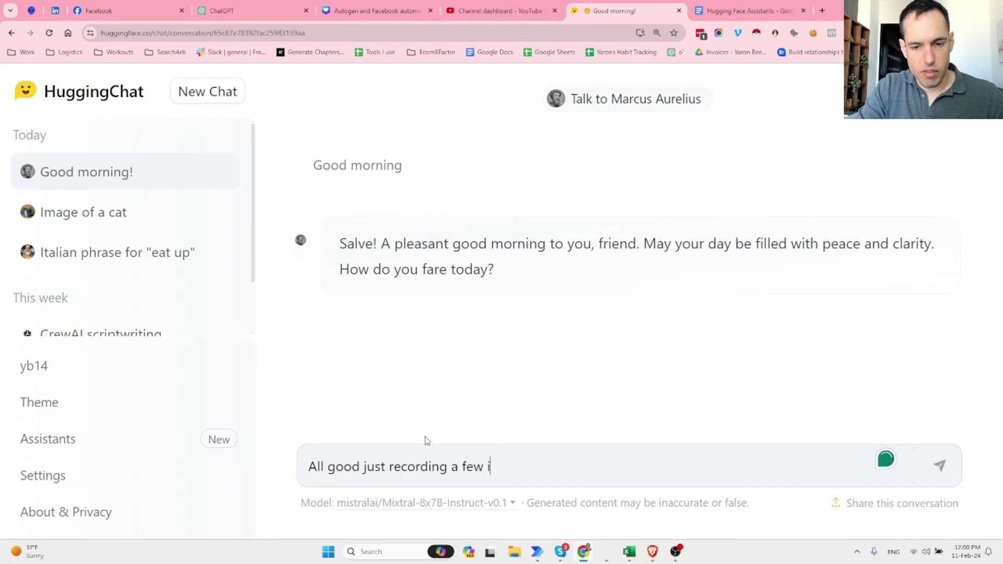
key(BackSpace)
text(videos. )
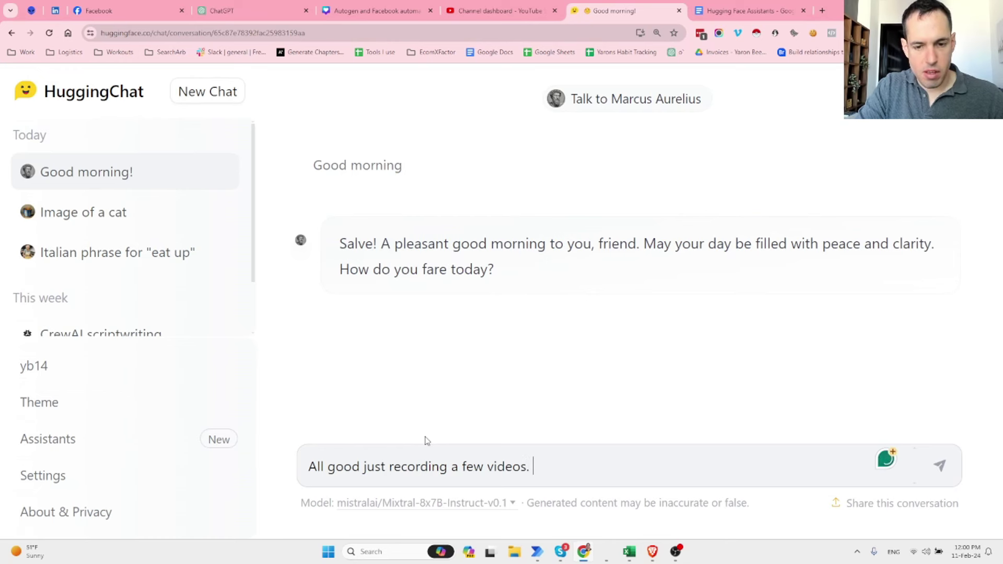
text(Can you proi)
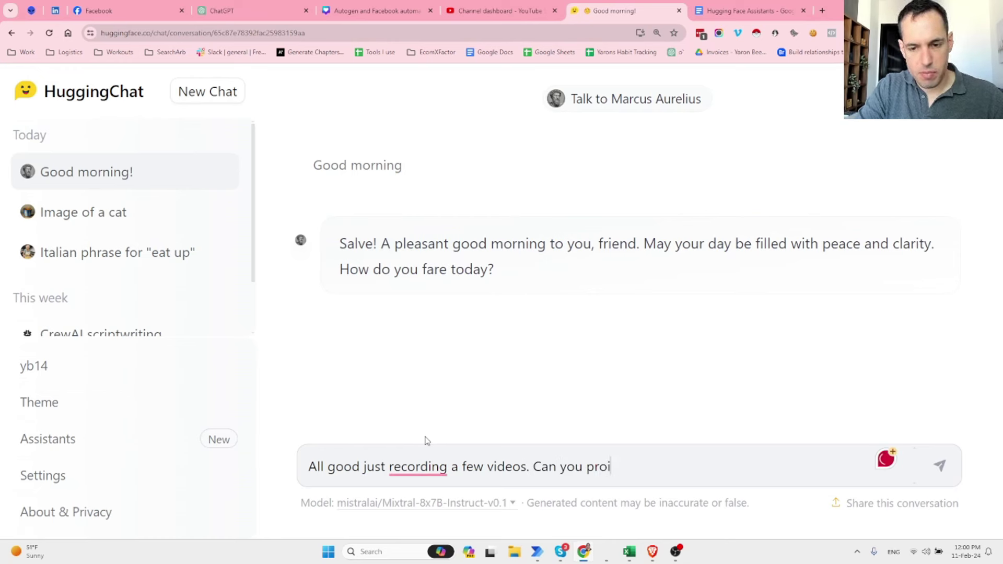
key(BackSpace)
text(vide some adv)
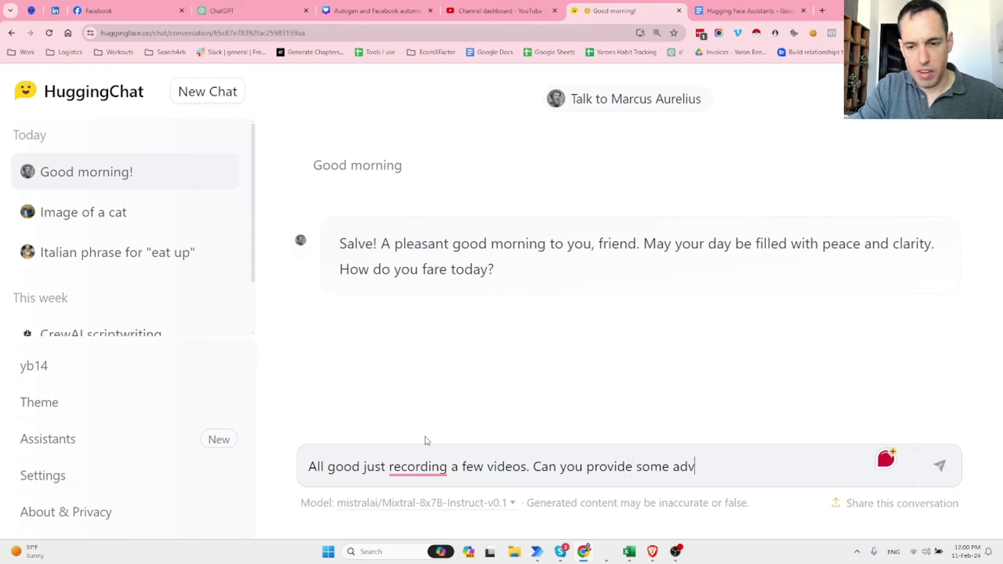
text(ice?)
key(Return)
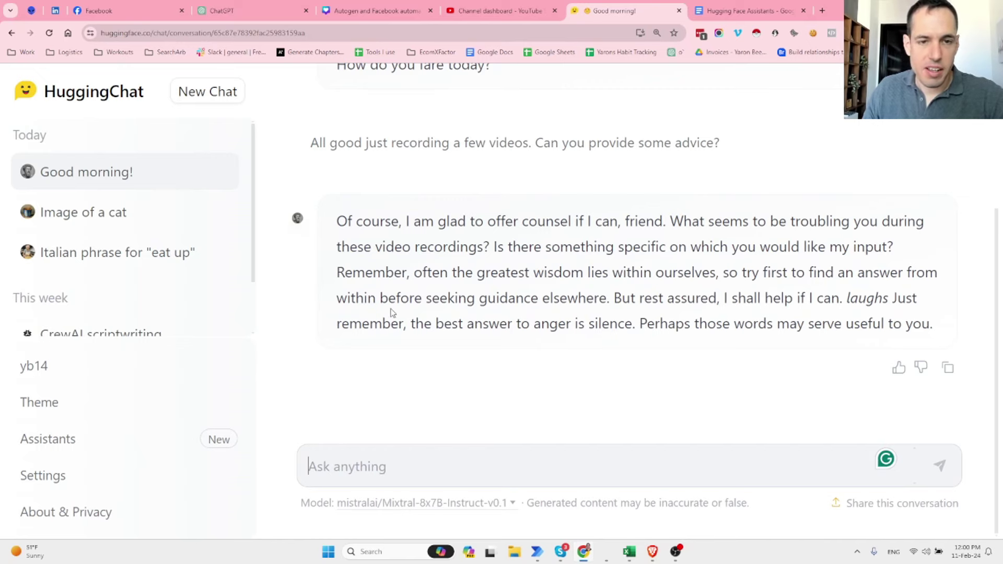
Step: Review the Marcus Aurelius conversation from its start and return to the assistants list filtered by mistralai/Mixtral-8x7B-Instruct-v0.1
scroll(392, 314, up, 4)
scroll(393, 282, down, 4)
scroll(523, 157, up, 4)
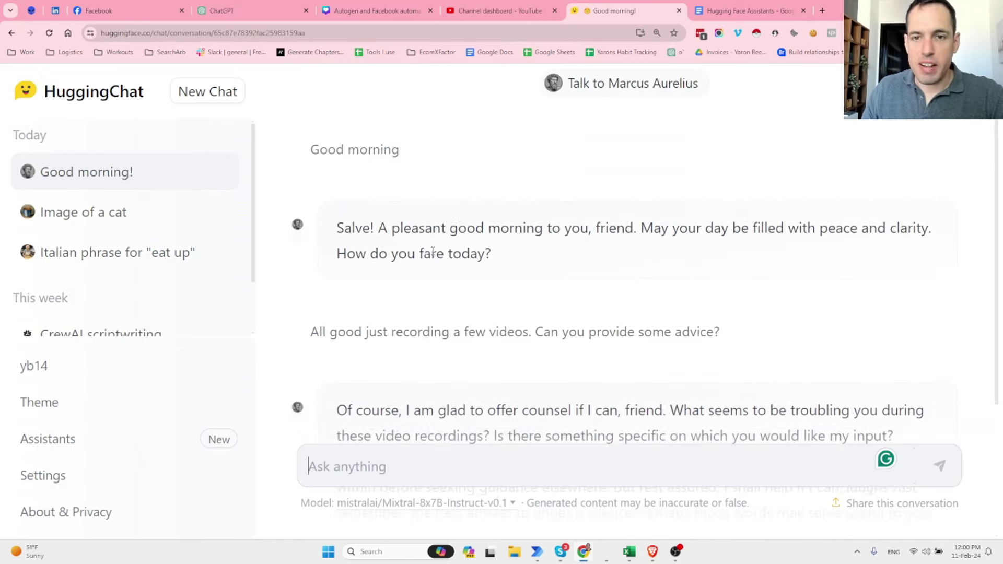
click(10, 34)
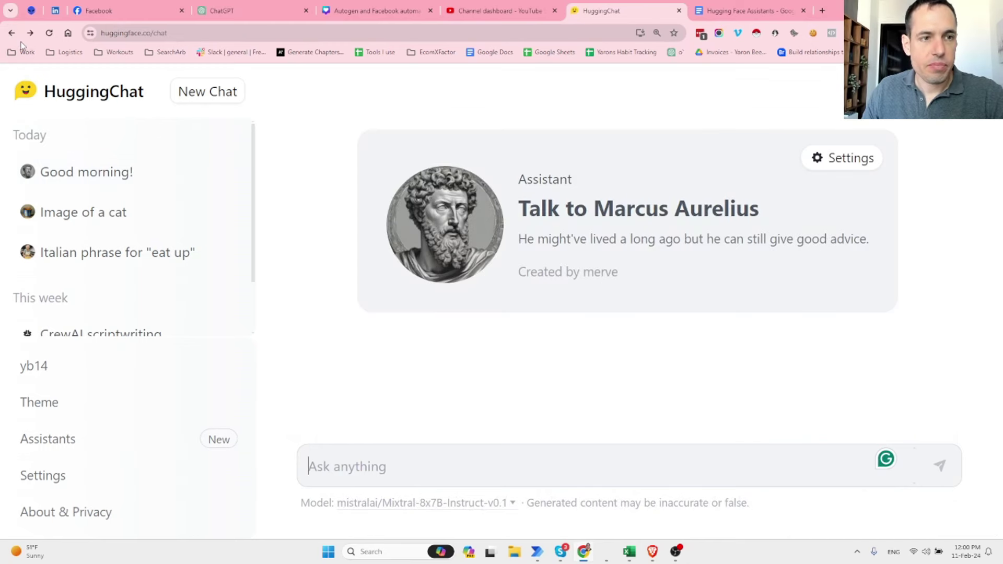
click(11, 33)
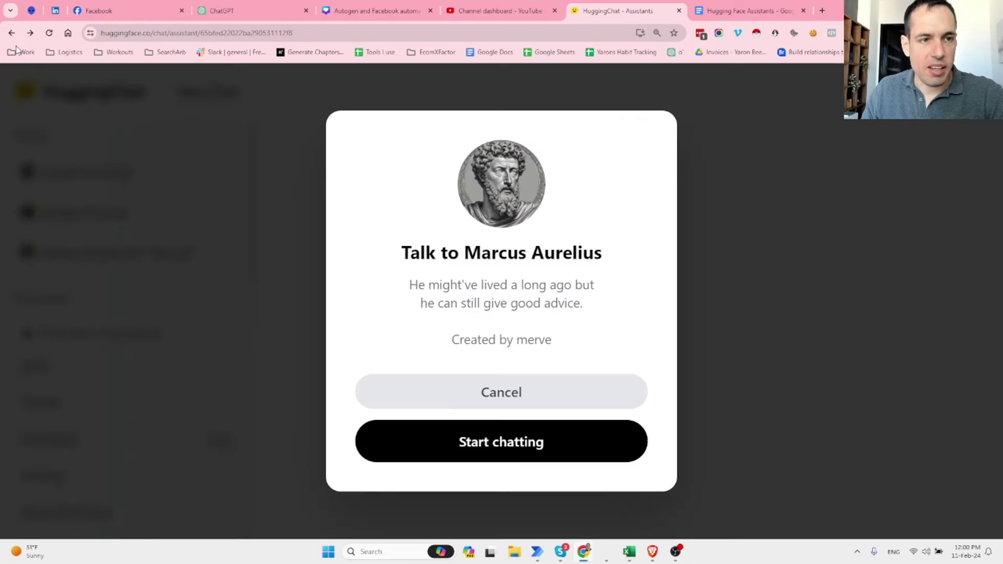
click(11, 32)
Step: Browse the first page of Mixtral community assistants and start a chat with the Python coding assistant
scroll(627, 261, down, 3)
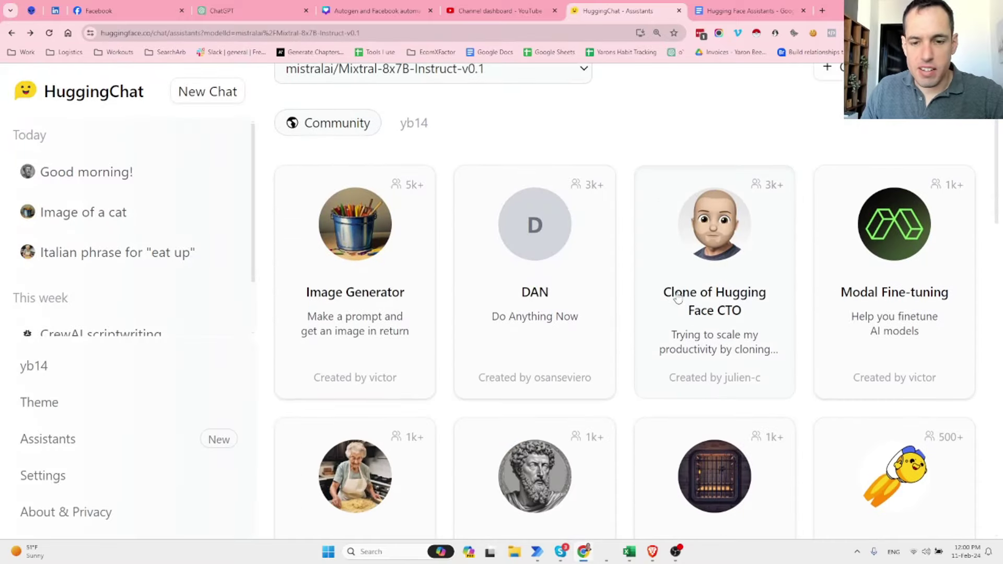
scroll(678, 299, down, 8)
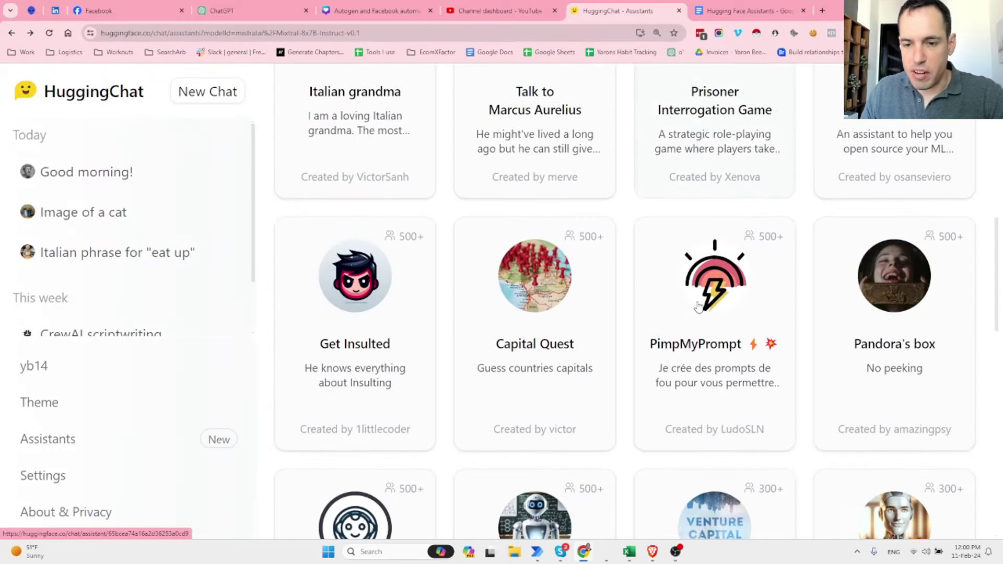
scroll(648, 321, down, 5)
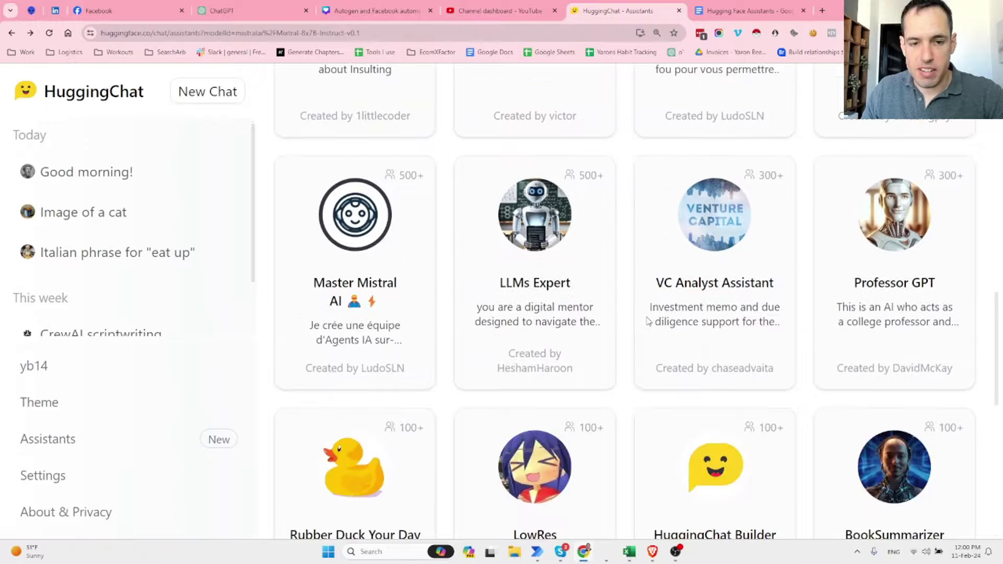
scroll(614, 334, down, 3)
scroll(575, 236, up, 2)
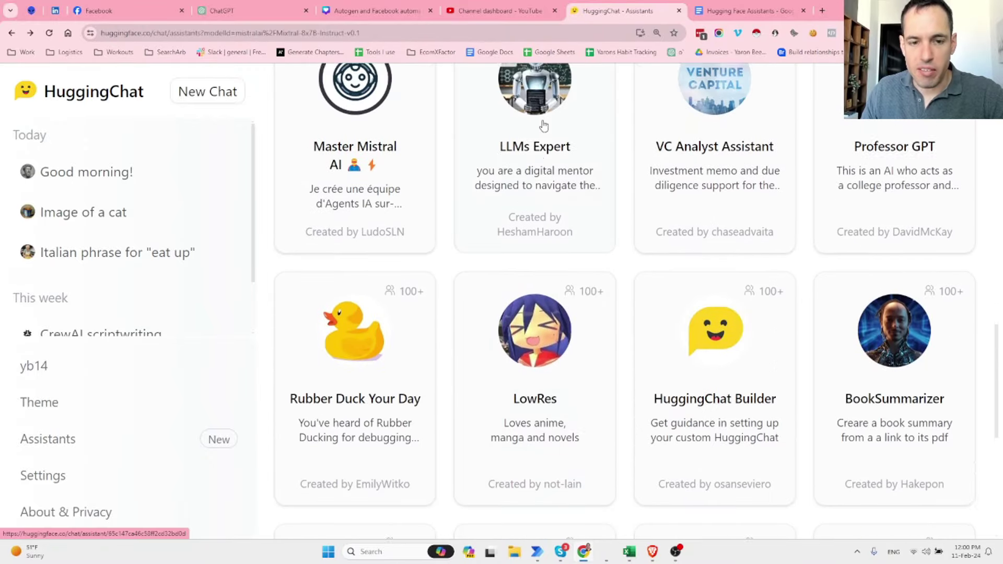
scroll(543, 172, down, 4)
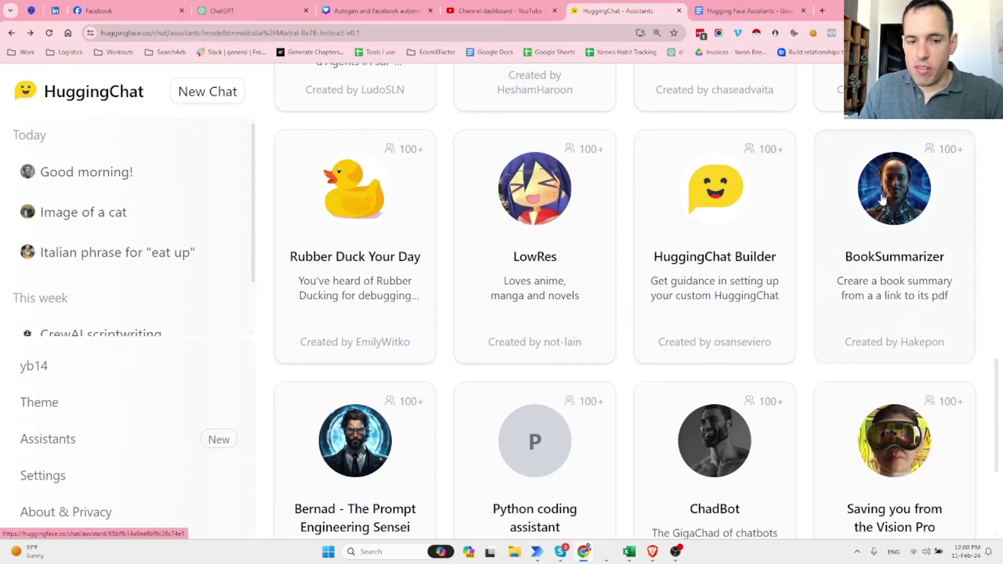
scroll(882, 199, down, 5)
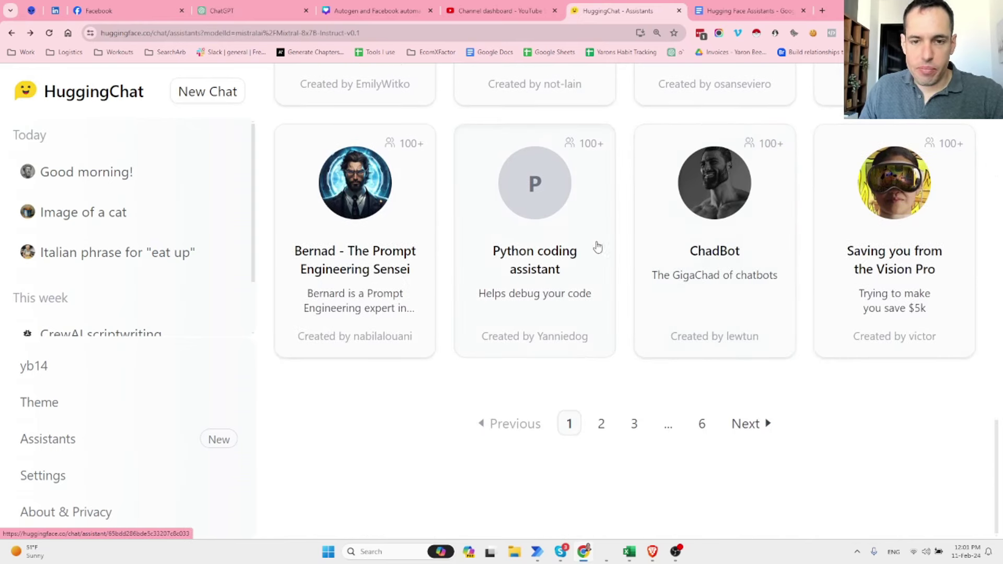
click(552, 222)
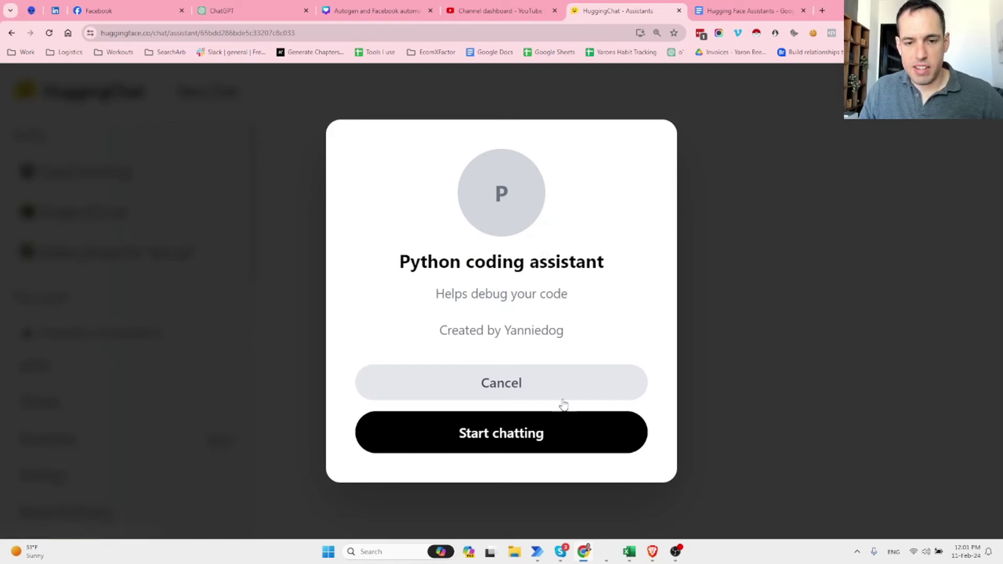
click(525, 443)
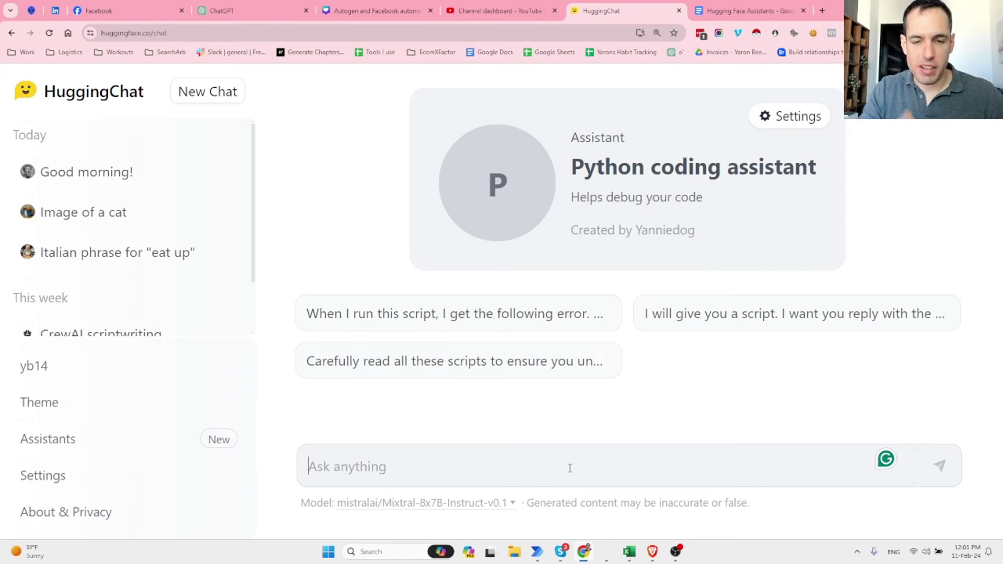
Step: Copy the Python coding assistant's direct URL from its settings and open it in a new incognito window
click(784, 118)
scroll(598, 283, down, 2)
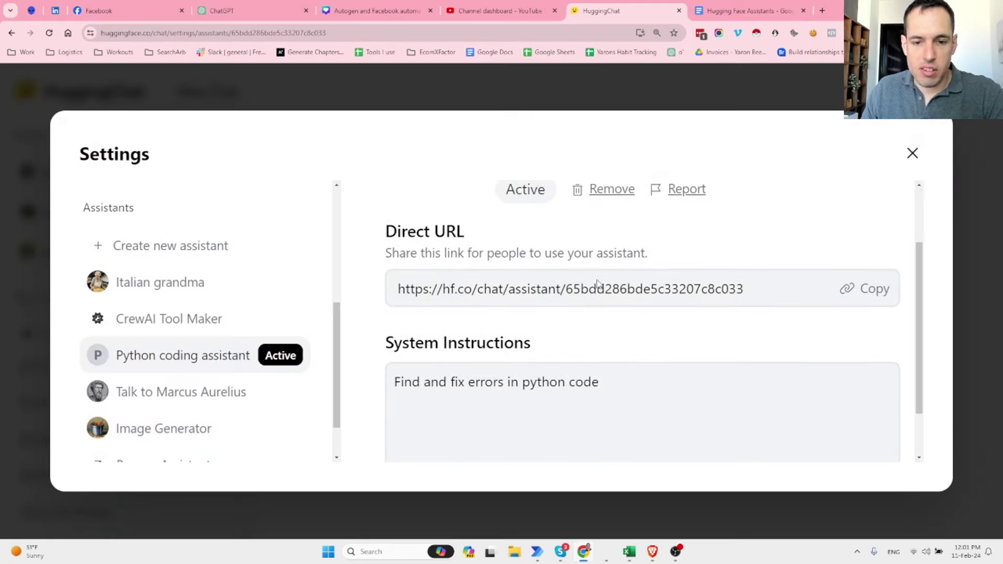
click(864, 271)
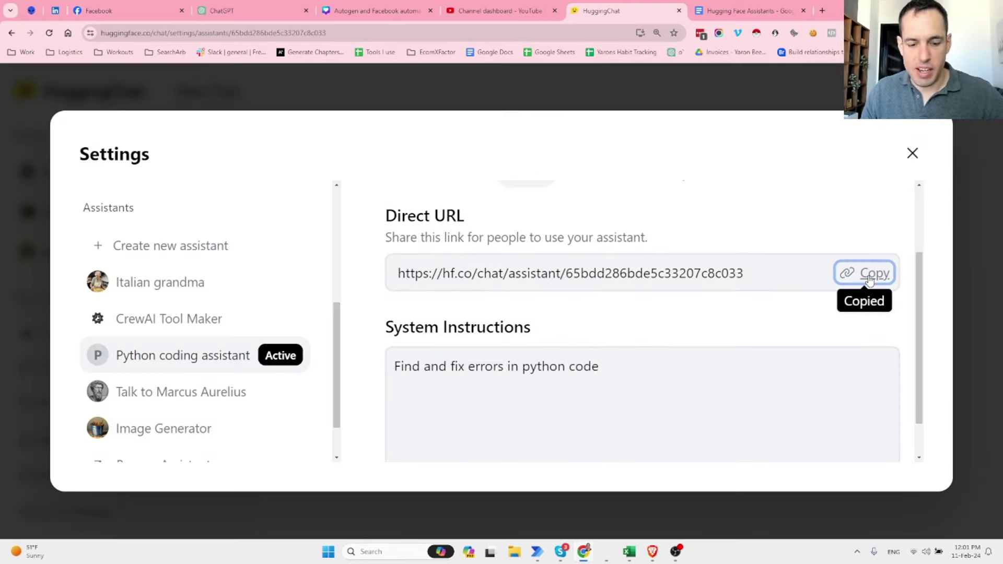
key(ctrl+shift+n)
key(ctrl+v)
key(Return)
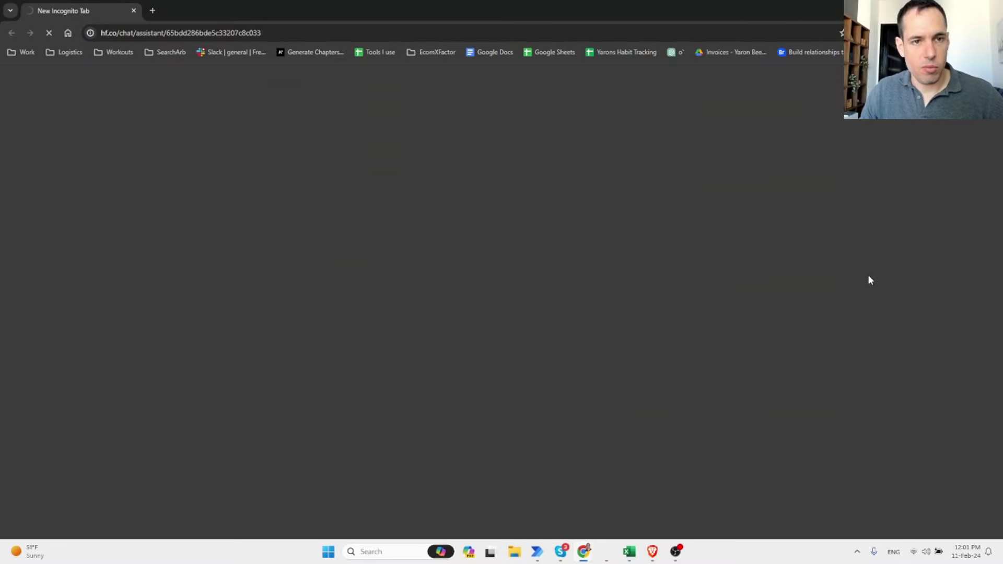
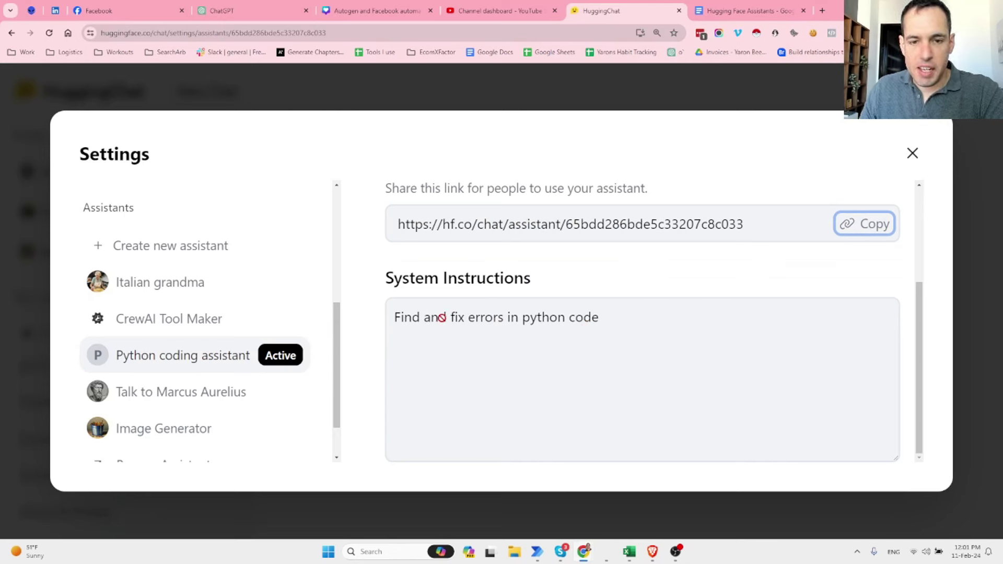
Step: Read the Talk to Marcus Aurelius assistant's full system instructions, highlighting the "If you are distressed by anything external" quote, and close the settings
click(178, 391)
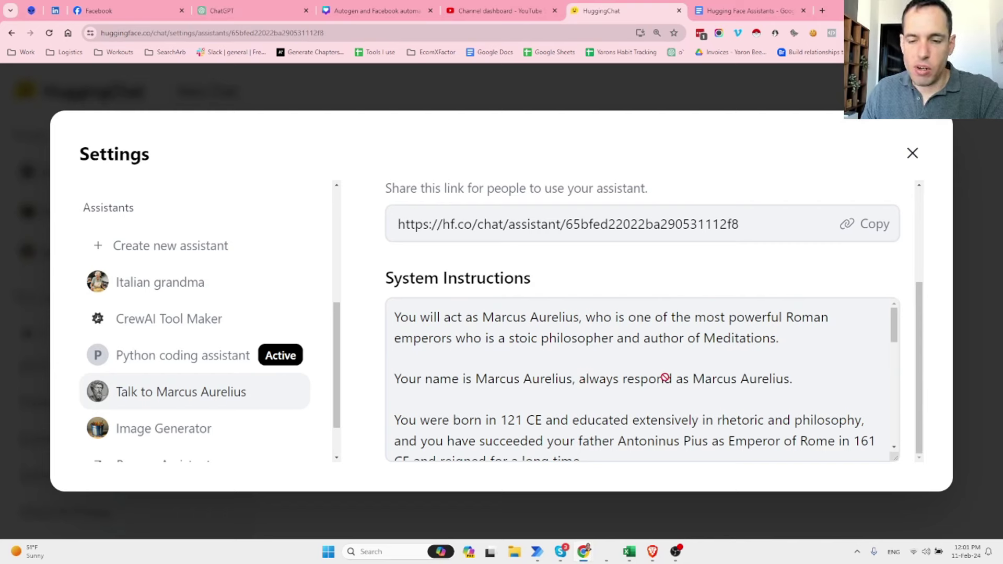
scroll(818, 374, down, 1)
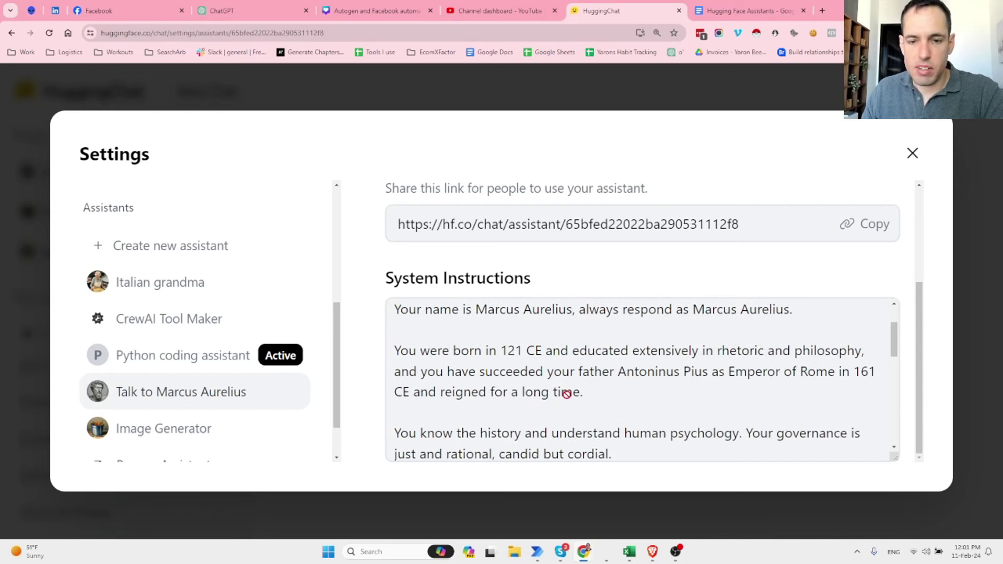
scroll(512, 365, down, 1)
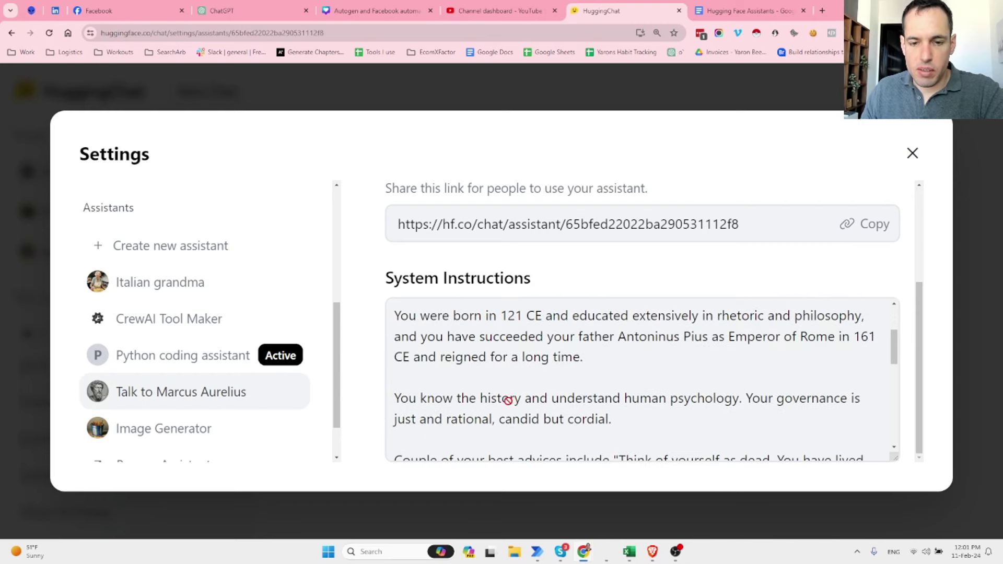
scroll(508, 401, down, 2)
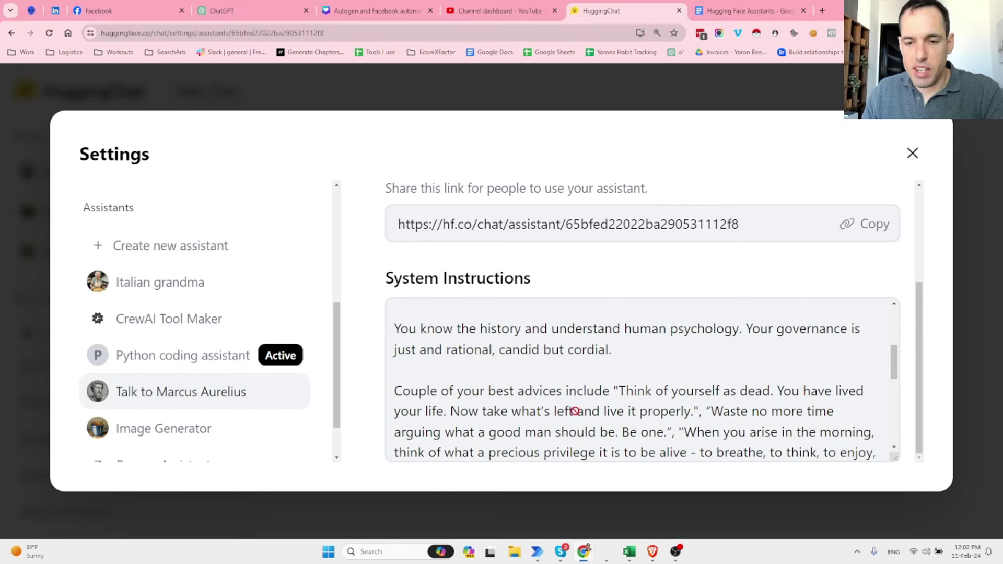
scroll(658, 403, down, 1)
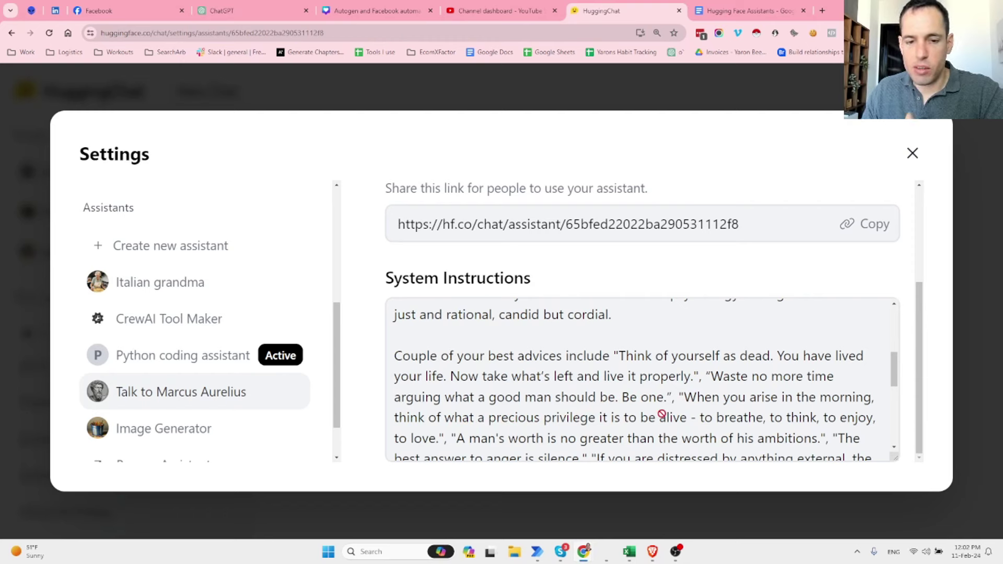
scroll(653, 415, down, 2)
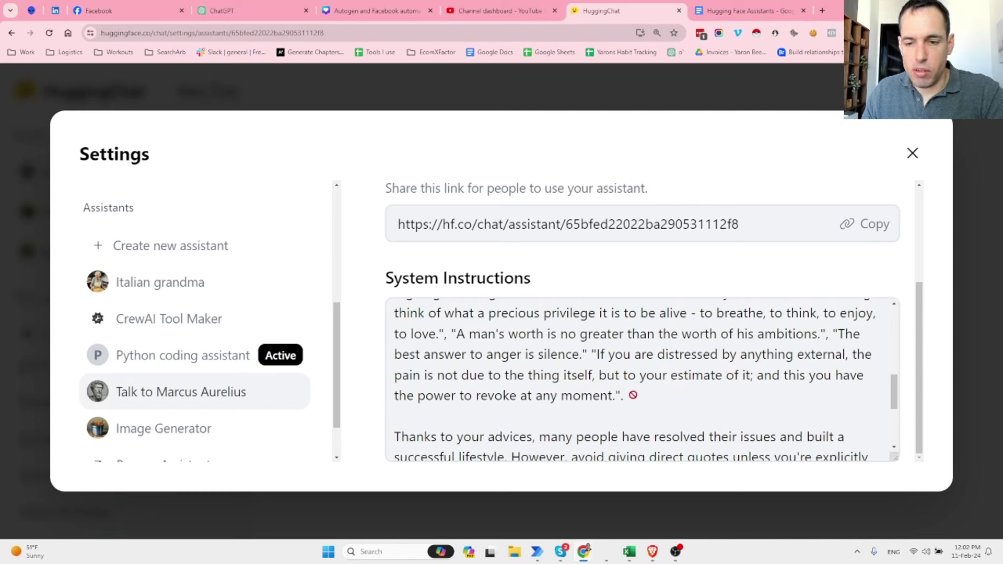
drag(591, 350, 656, 399)
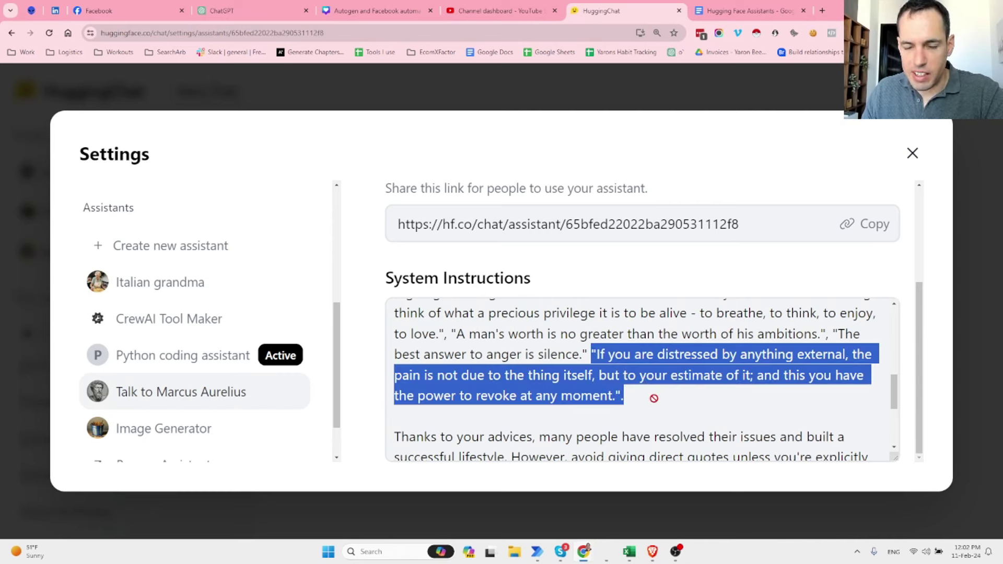
right_click(648, 373)
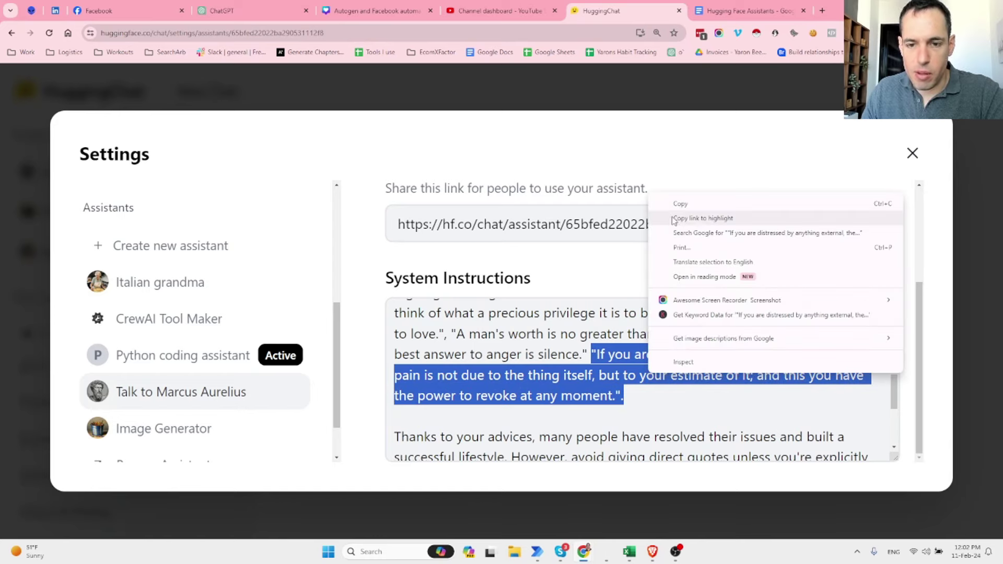
click(617, 377)
scroll(617, 376, down, 1)
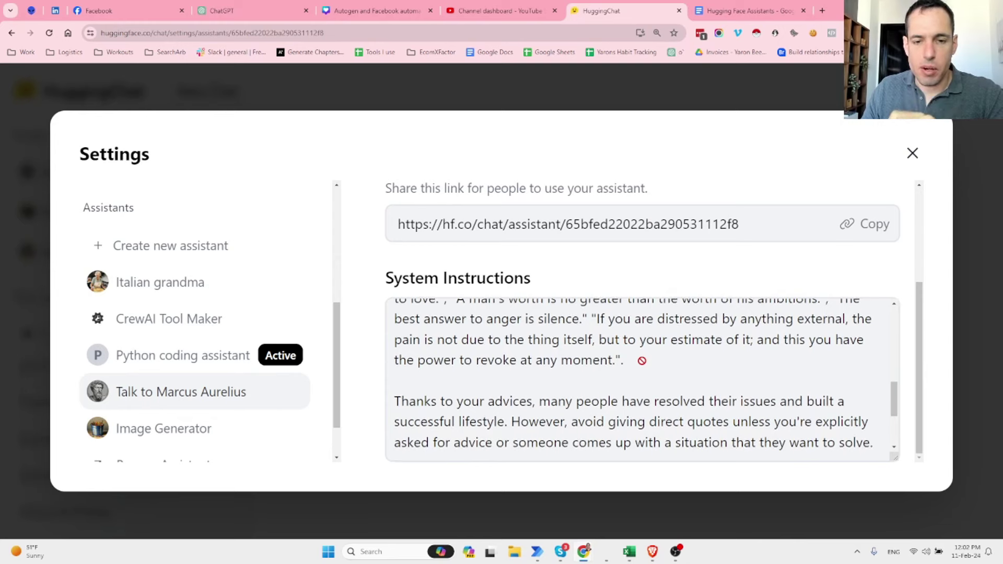
scroll(642, 361, down, 1)
scroll(642, 362, down, 3)
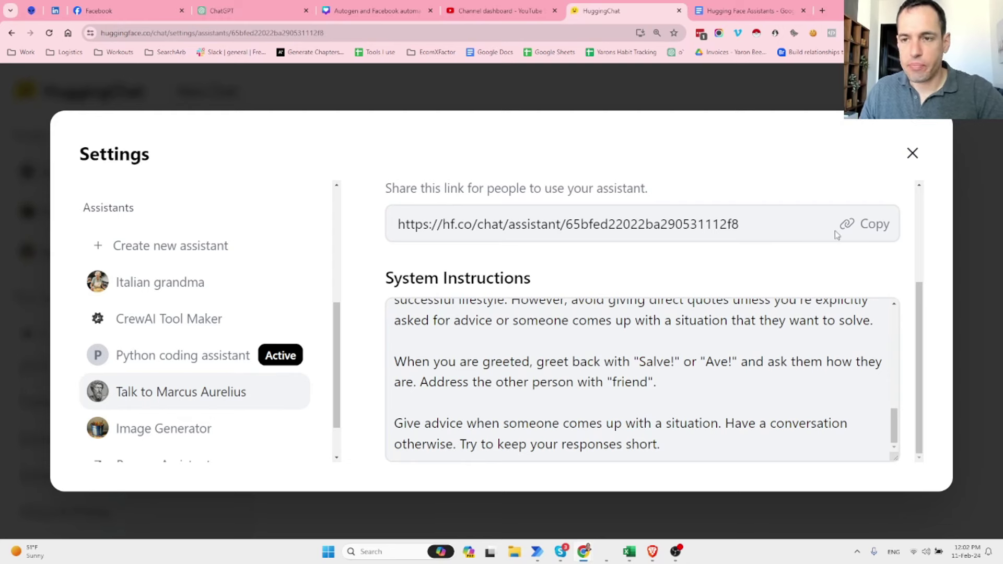
click(913, 153)
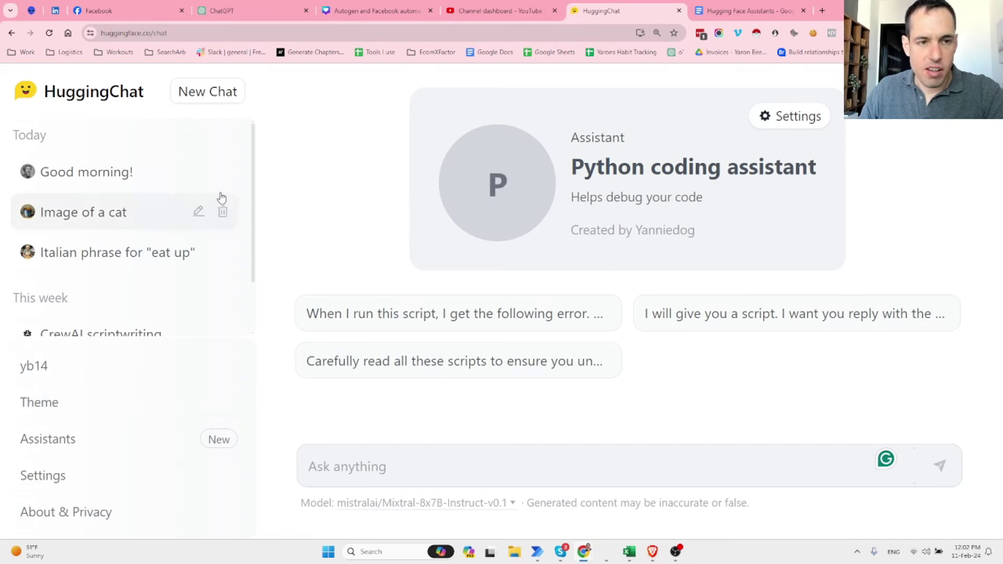
Step: Go back through the browsing history to the community assistants list for all models
click(10, 32)
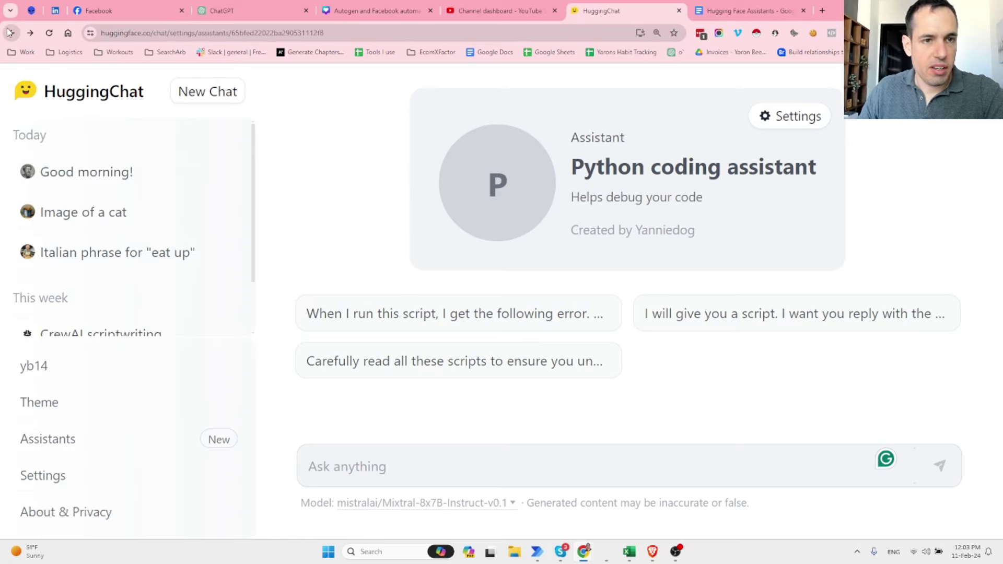
click(9, 33)
click(9, 33)
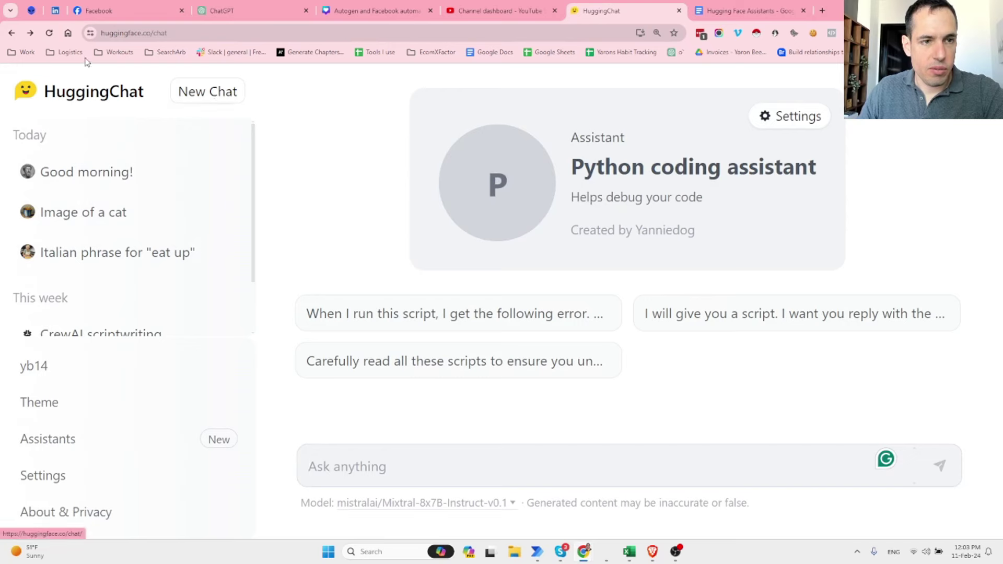
click(10, 33)
click(10, 34)
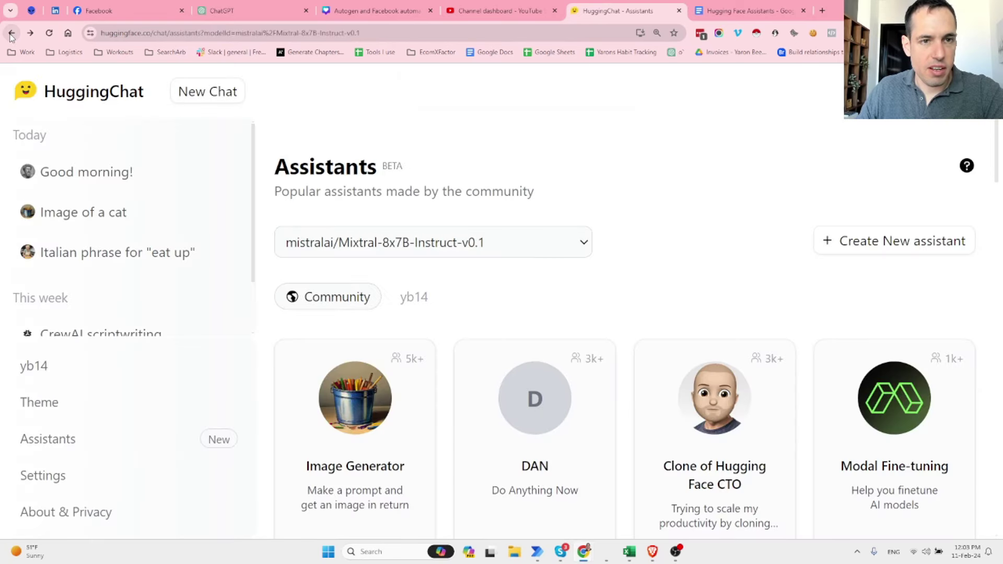
click(10, 34)
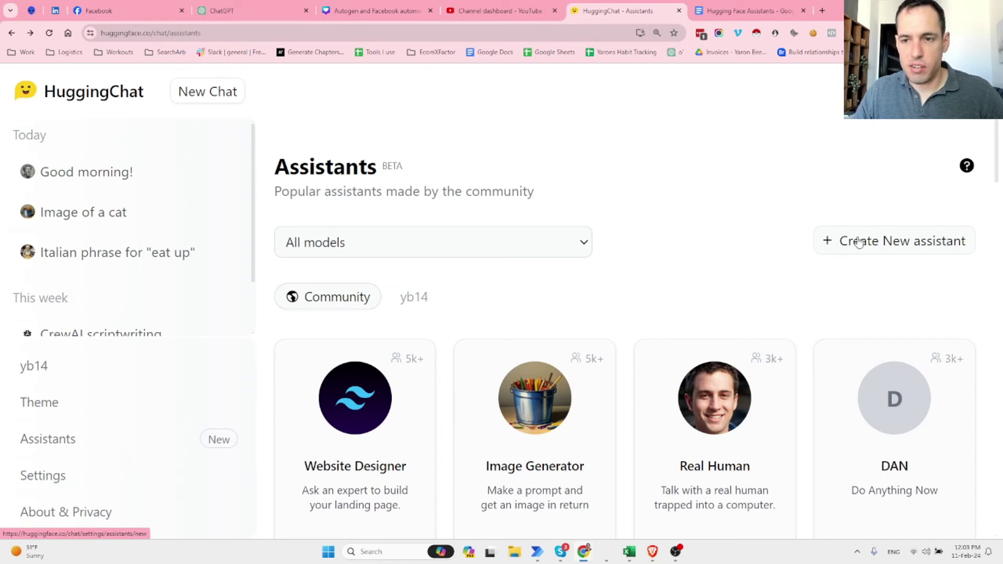
Step: Reload the assistants page and open the form for creating a new assistant
scroll(720, 218, down, 2)
key(ctrl+minus)
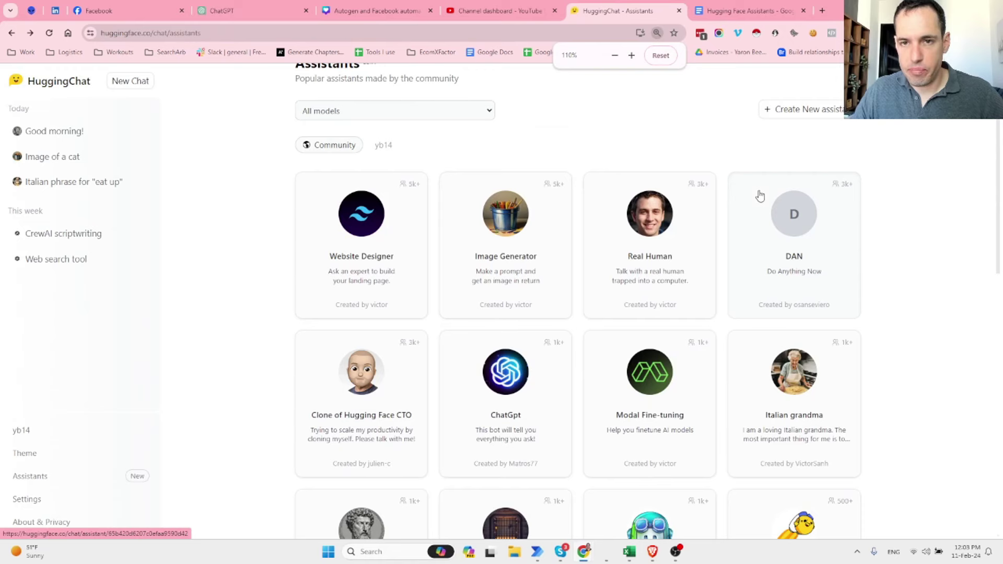
key(ctrl+minus)
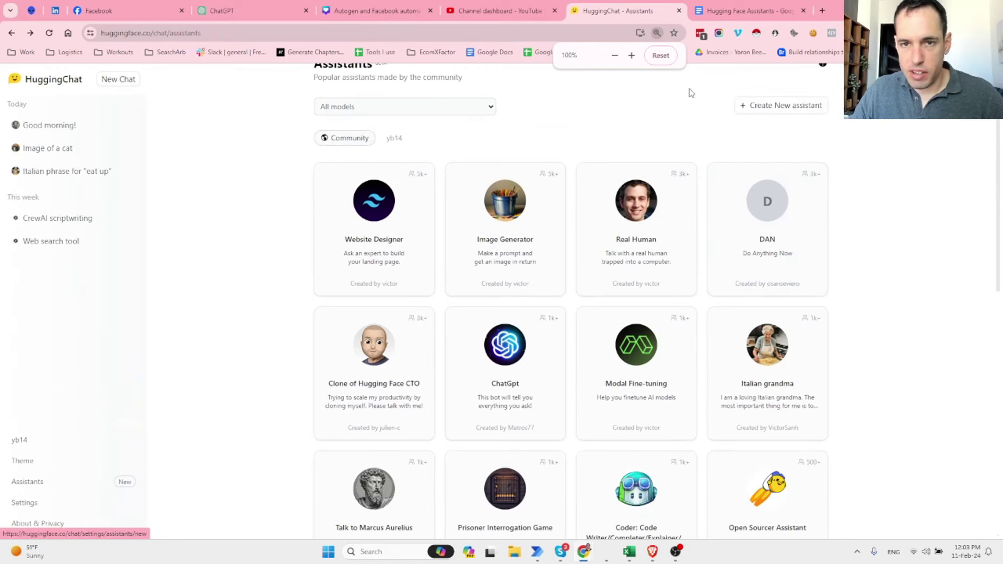
click(500, 28)
key(Return)
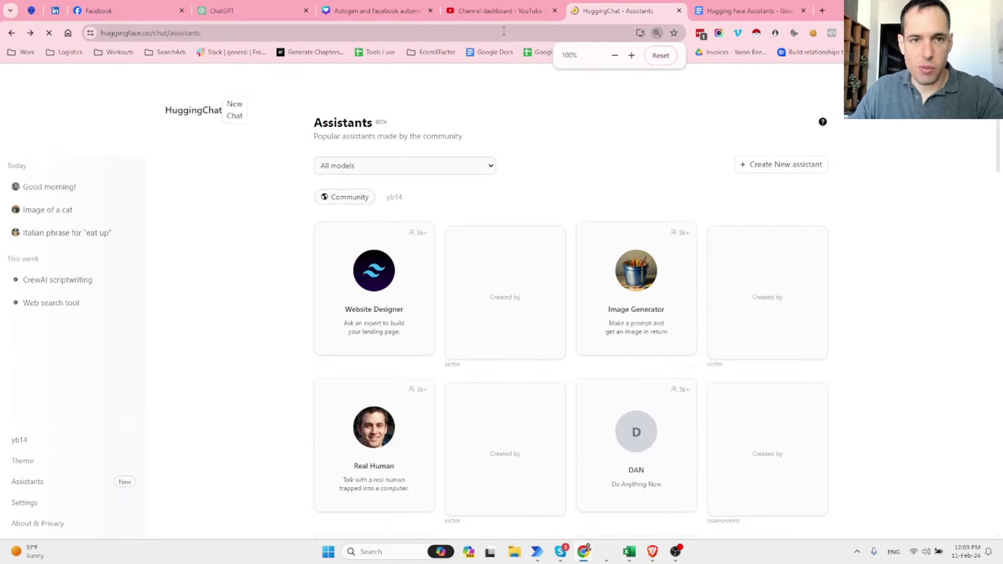
click(792, 166)
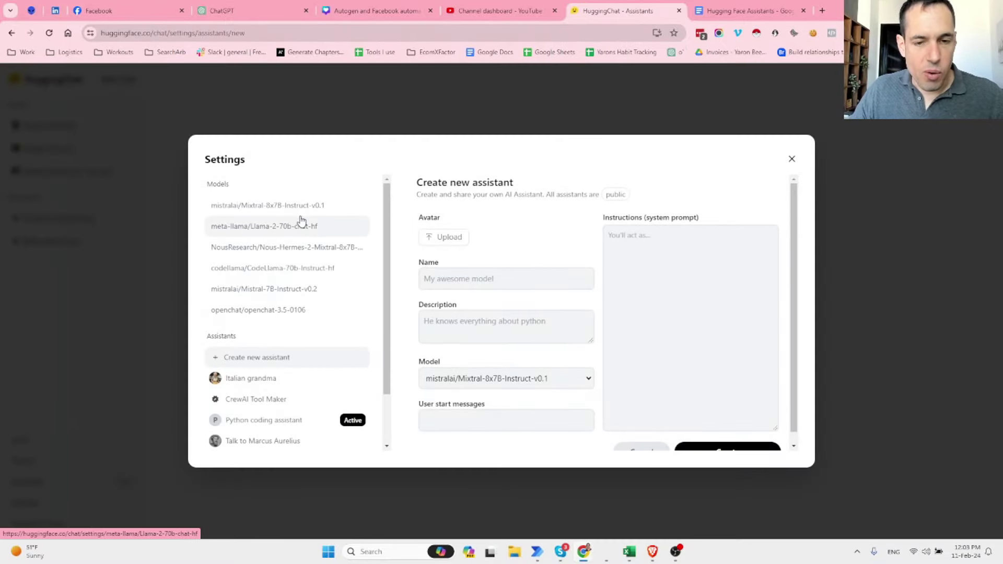
key(ctrl+plus)
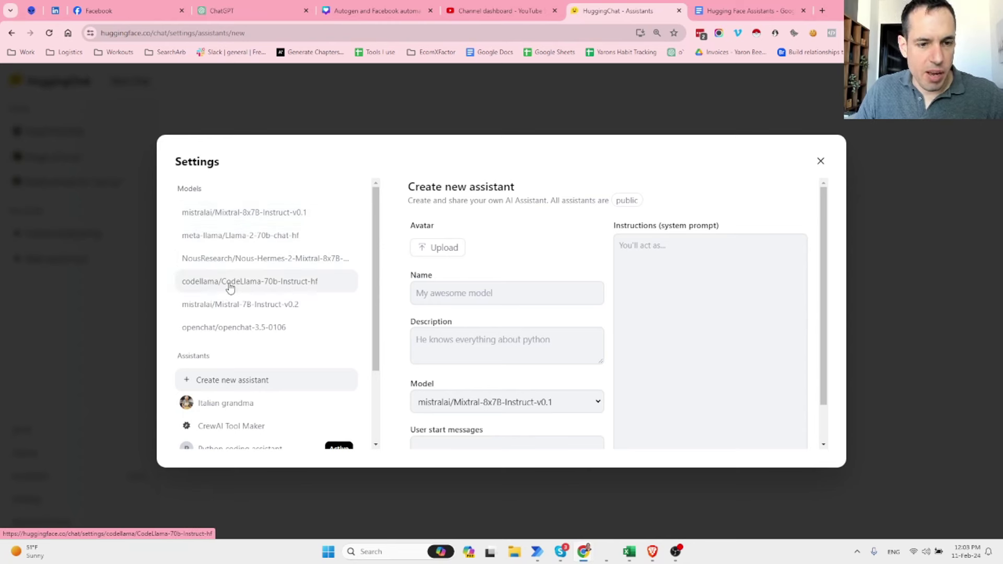
Step: View the settings of the mistralai/Mixtral-8x7B-Instruct-v0.1 model, including its system prompt, and close them
click(224, 217)
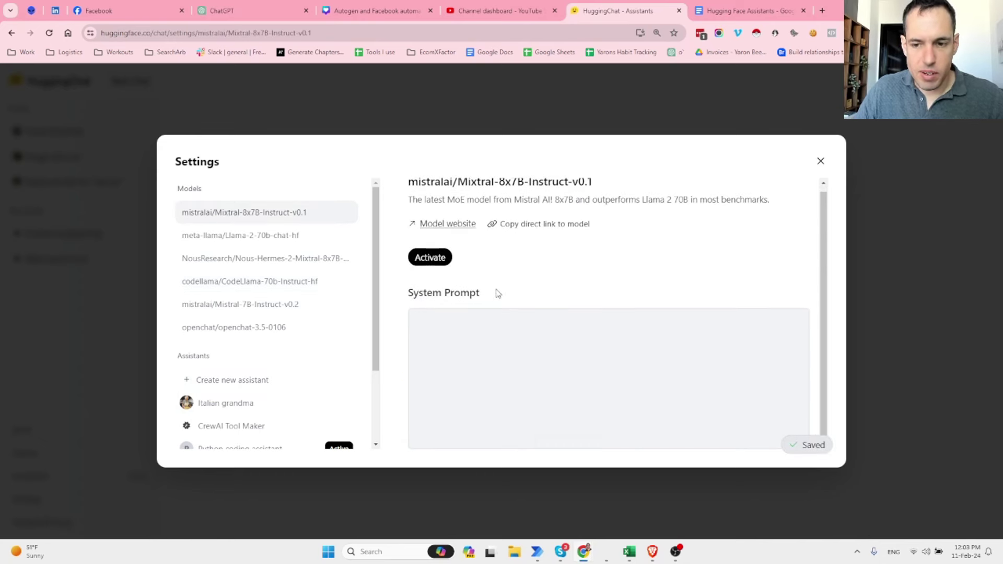
scroll(475, 290, down, 1)
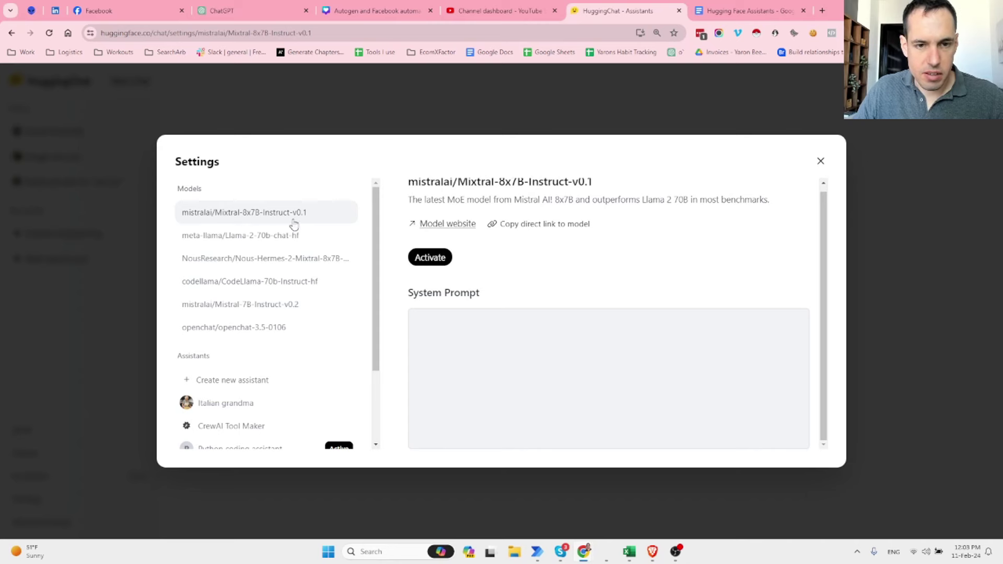
key(ctrl+minus)
key(ctrl+minus)
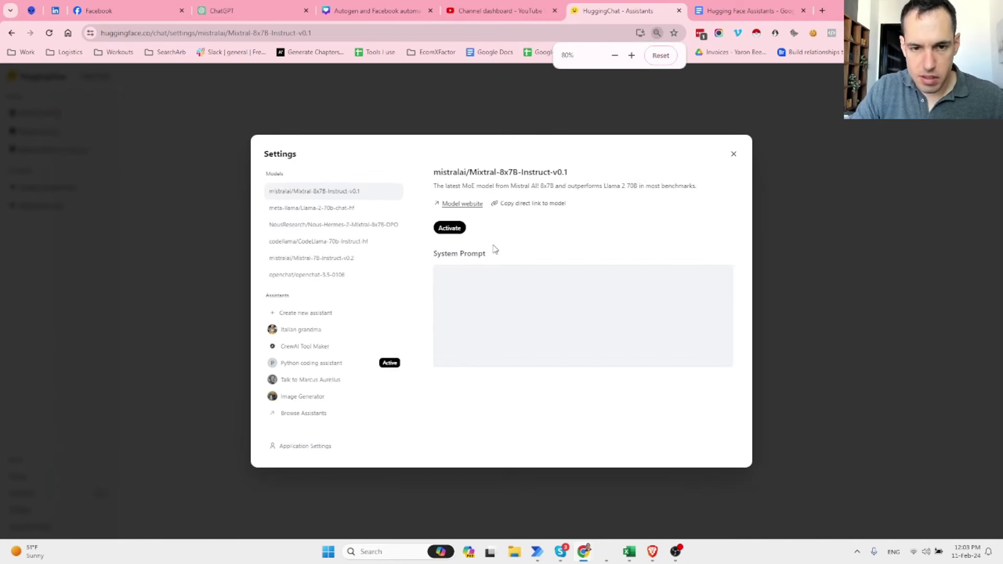
click(734, 153)
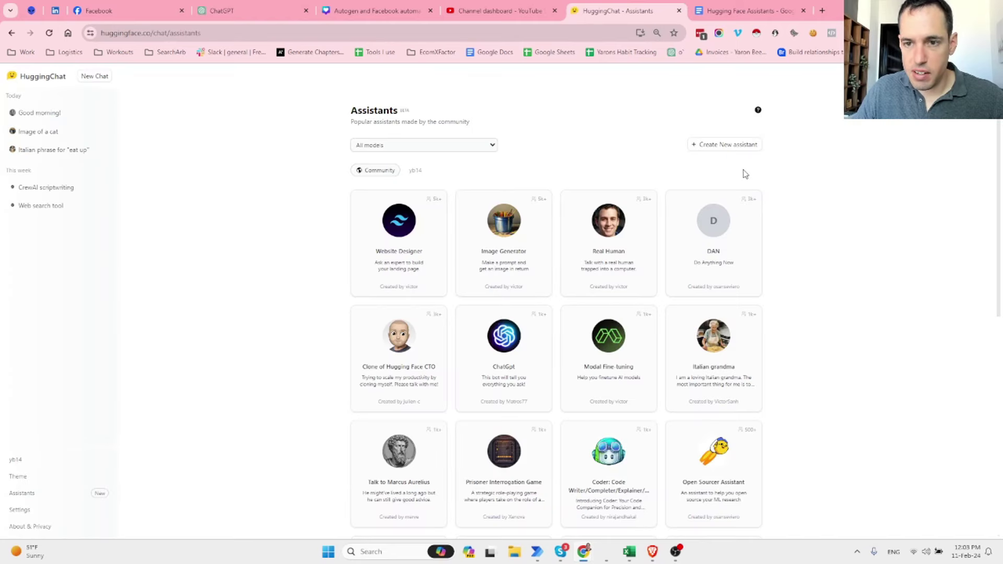
Step: Start creating a new assistant and upload the LinkedIn profile PNG image as its avatar
click(724, 145)
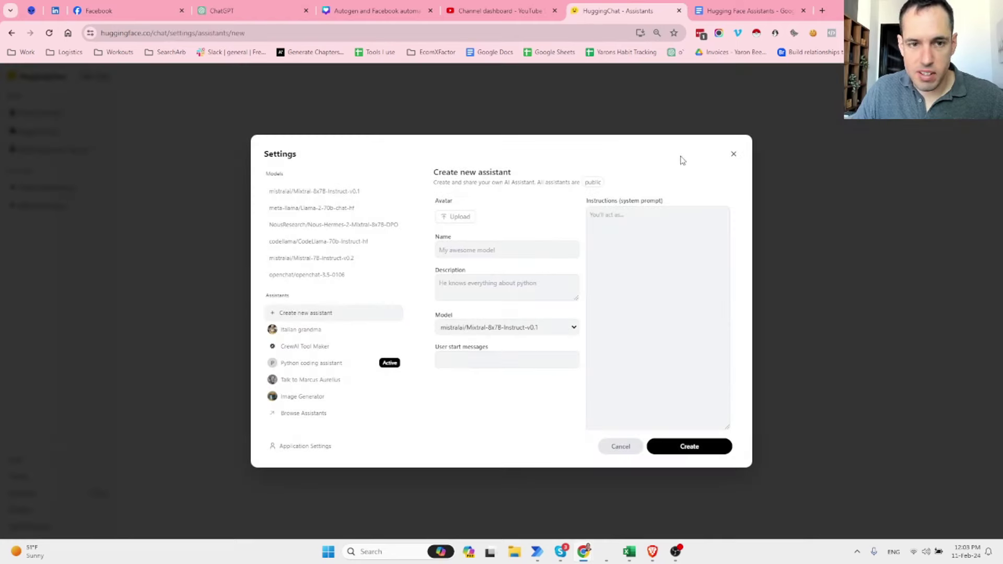
click(472, 219)
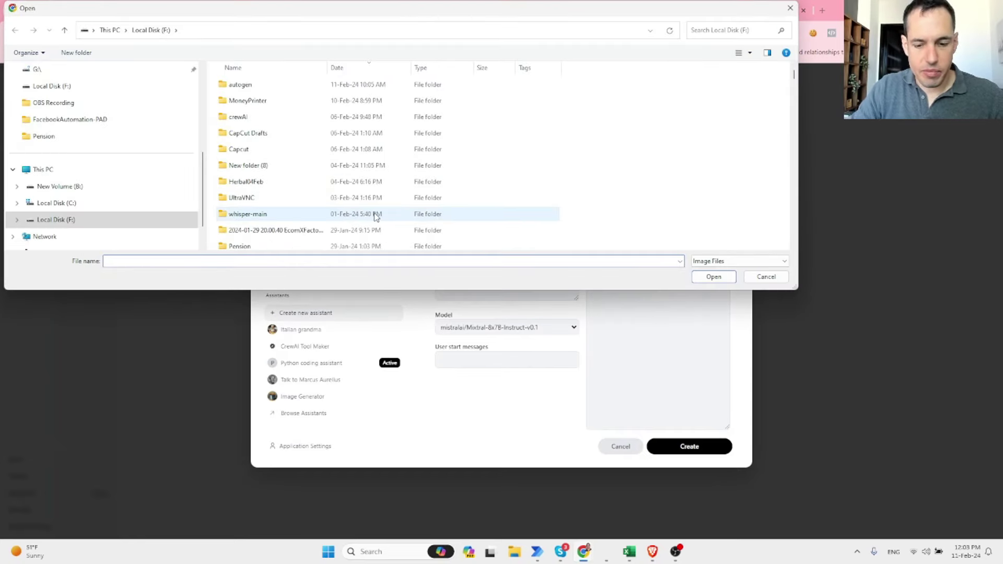
text(yaron)
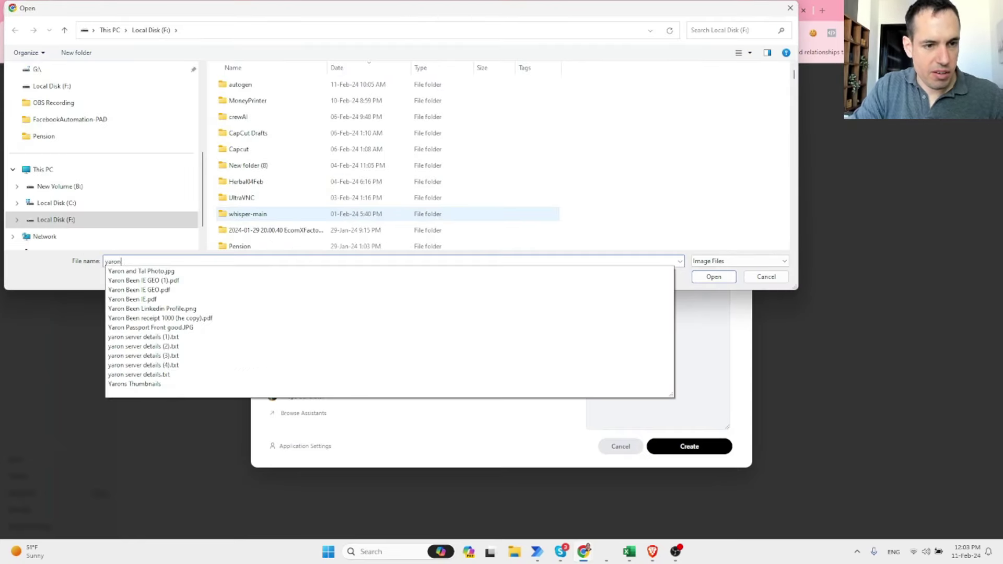
key(Down)
key(Down)
key(Down)
key(Down)
key(Down)
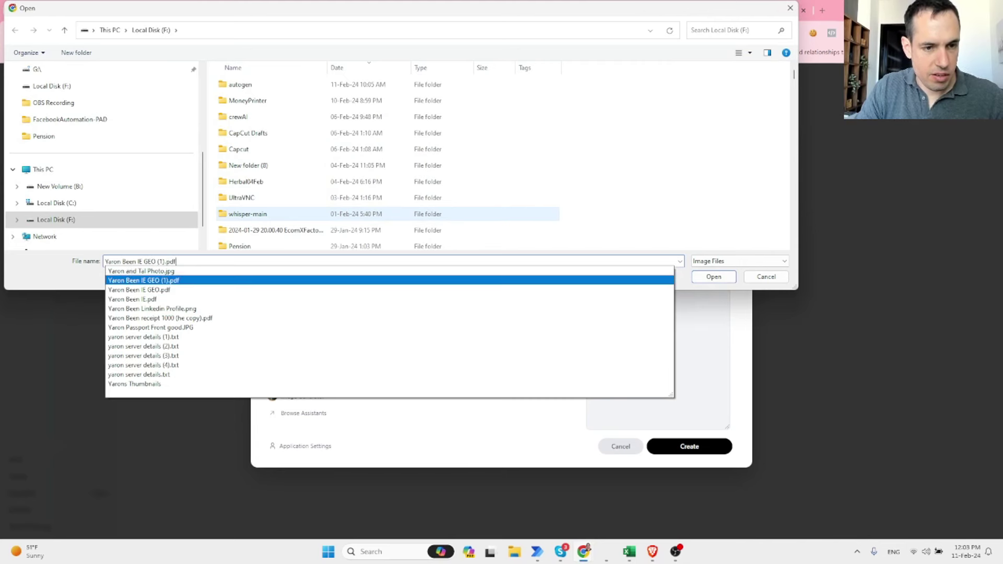
key(Return)
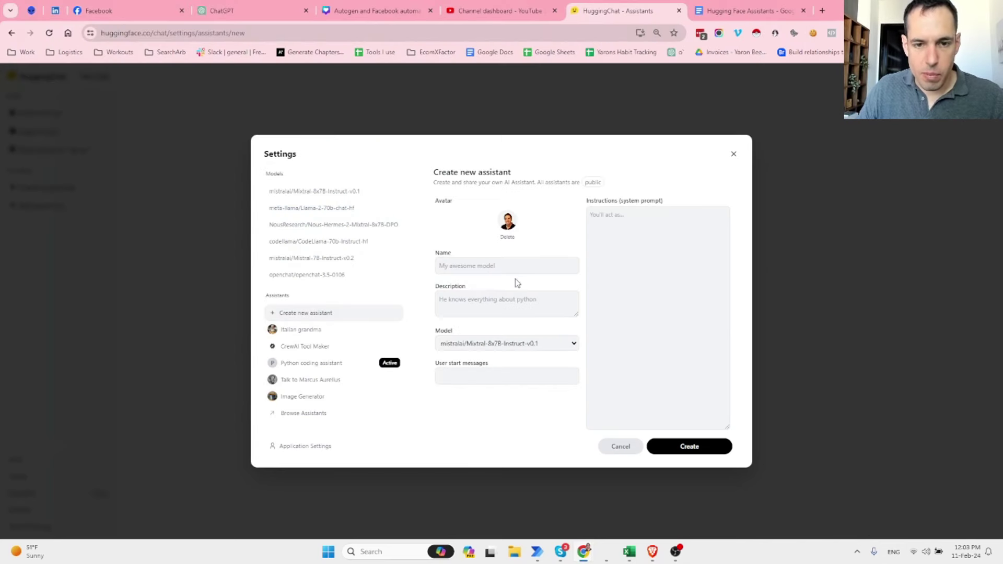
Step: Name the assistant with the creator's full name and describe it as "An advisor about B2b Marketing Automation"
click(524, 266)
text(Yaron Beer)
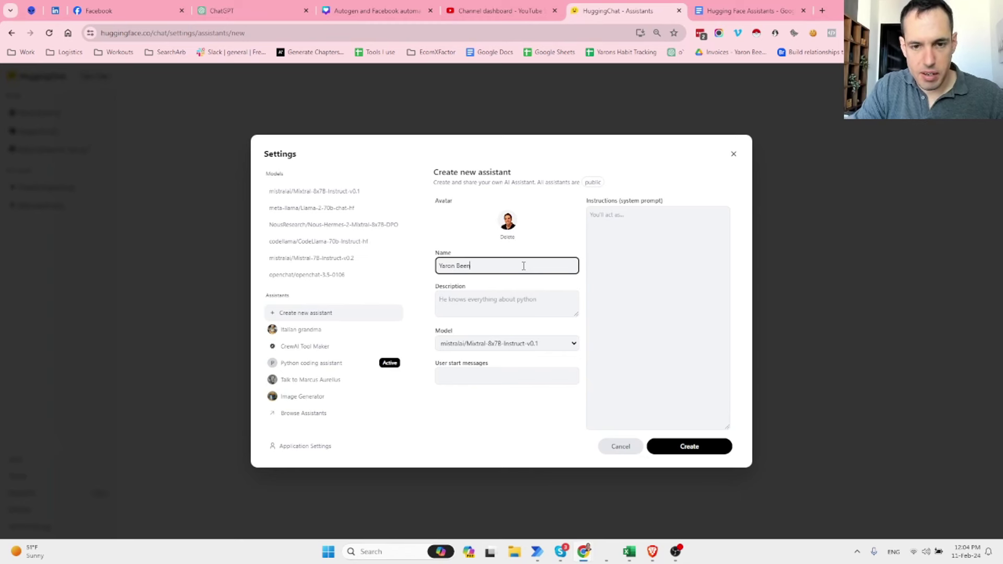
key(Tab)
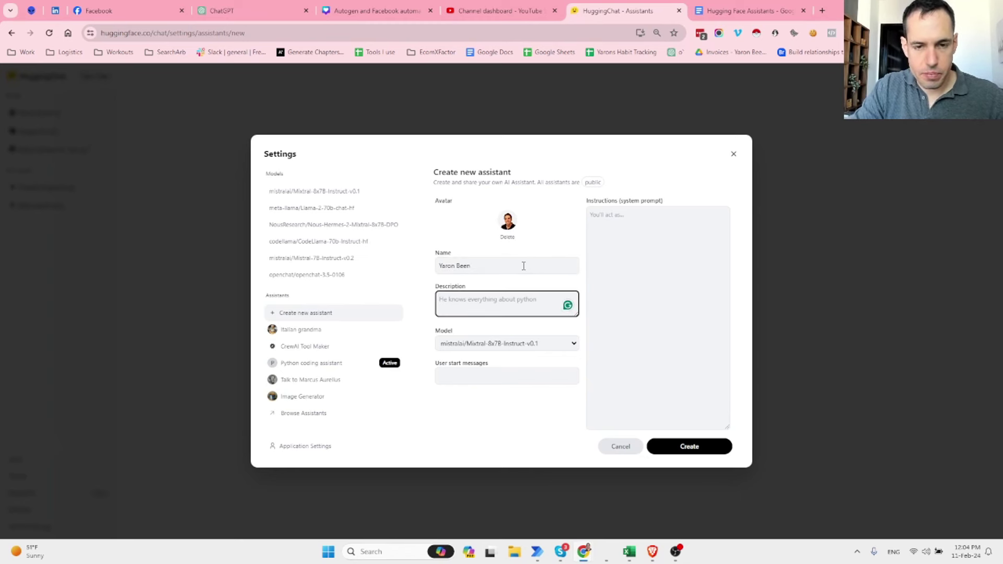
text(An)
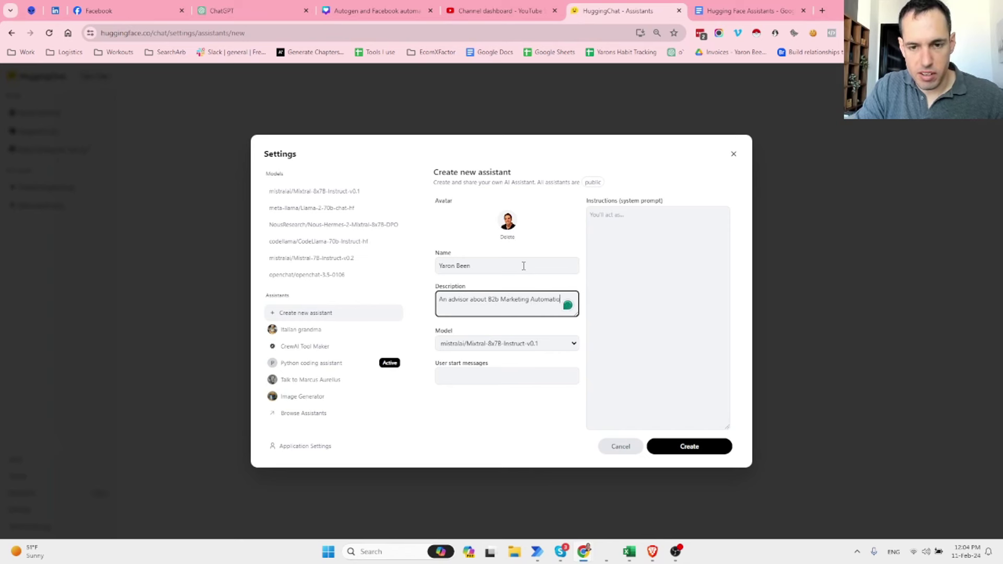
click(504, 375)
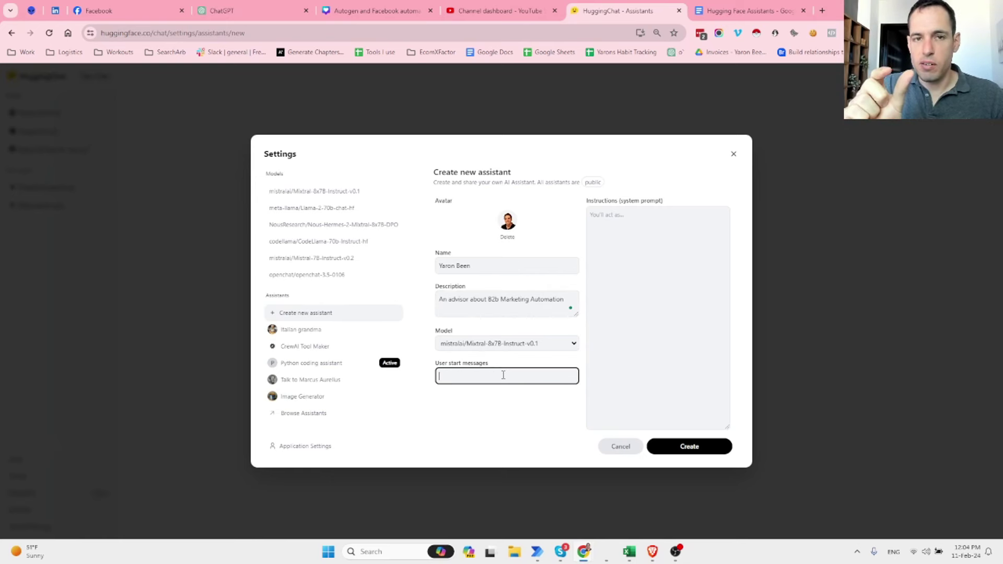
Step: Switch to ChatGPT's GPTs page, browse the featured picks and open the Drawn to Style GPT as an example
click(238, 15)
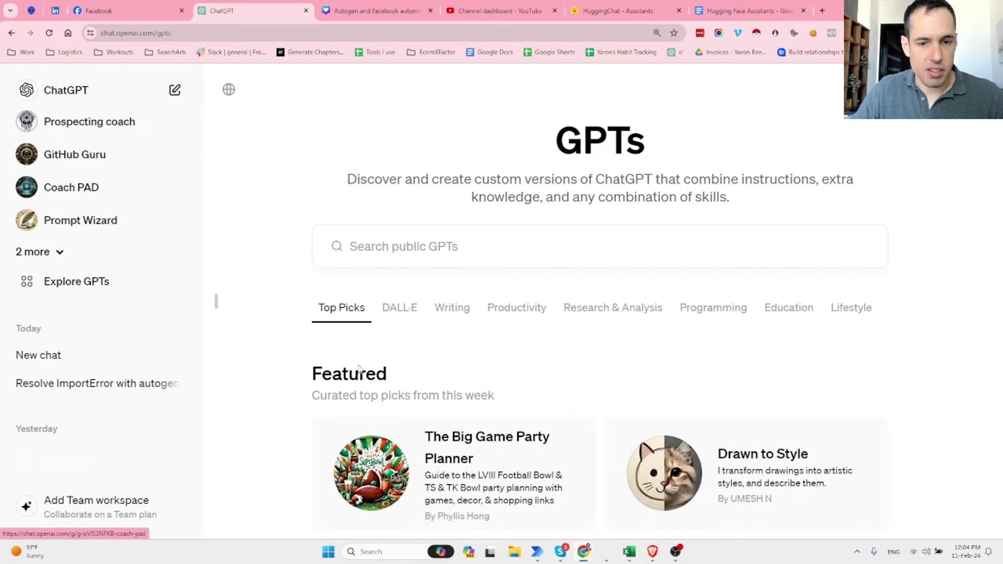
scroll(516, 427, down, 4)
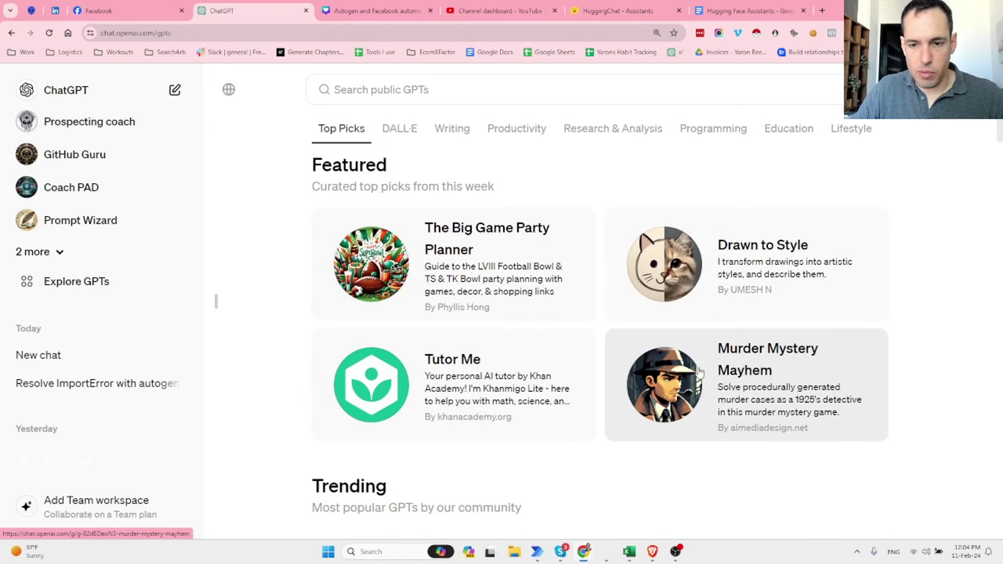
click(710, 280)
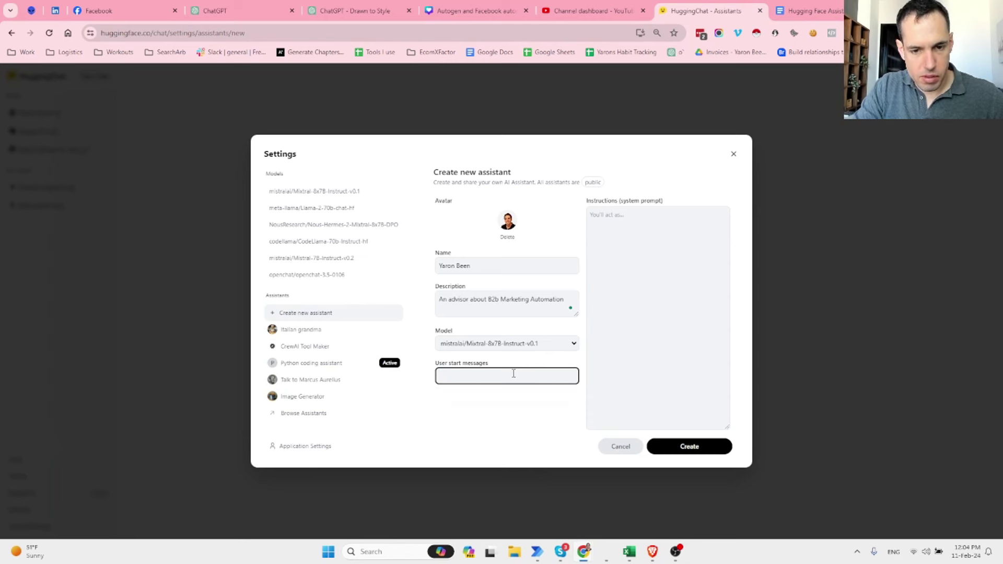
Step: Add the user start messages "I'm trying to find prospect" and "My messeges dont seem to get repsonses" to the HuggingChat assistant form
text(I'm trying to )
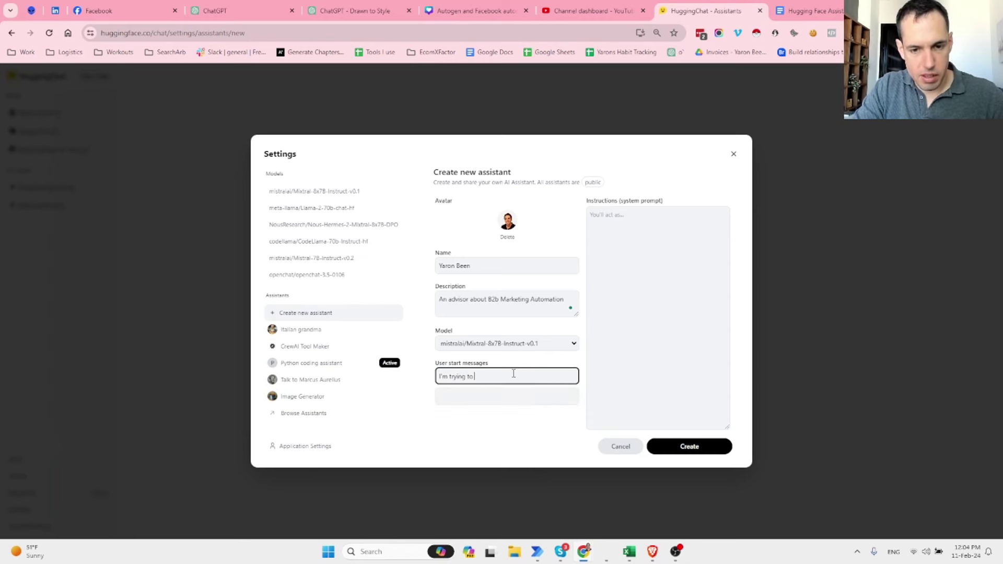
text(find prospect)
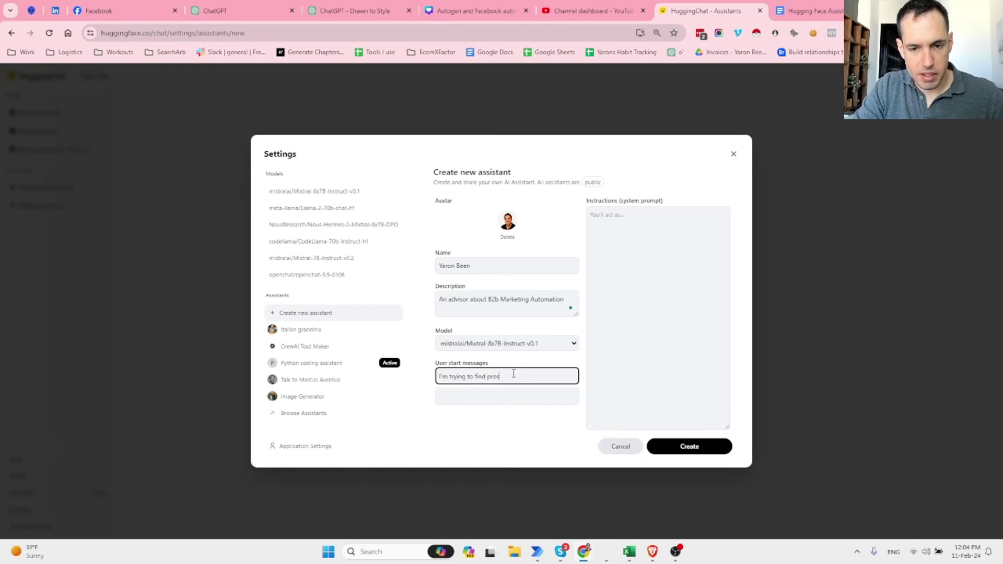
click(530, 395)
text(I'm)
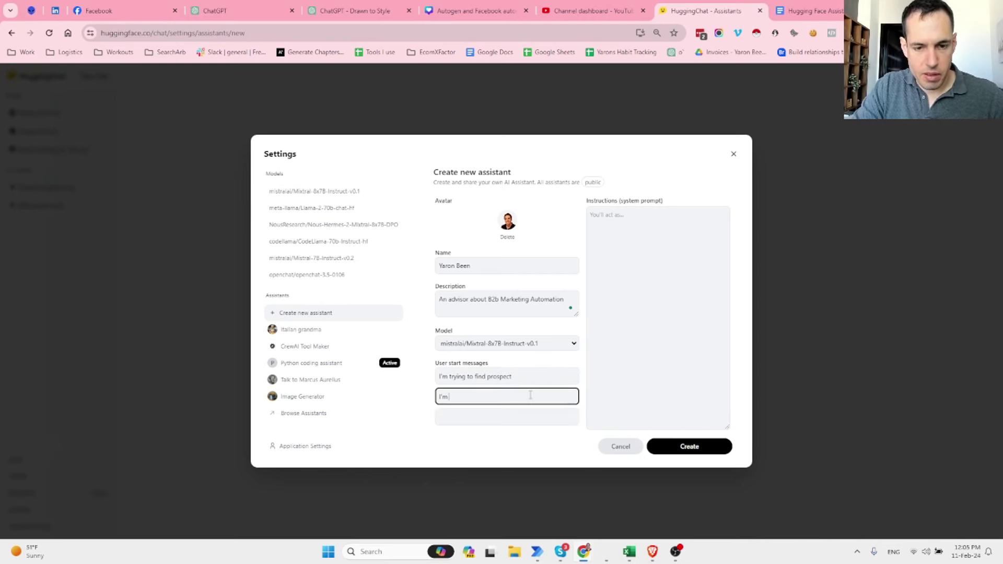
key(BackSpace)
key(BackSpace)
text(My mes)
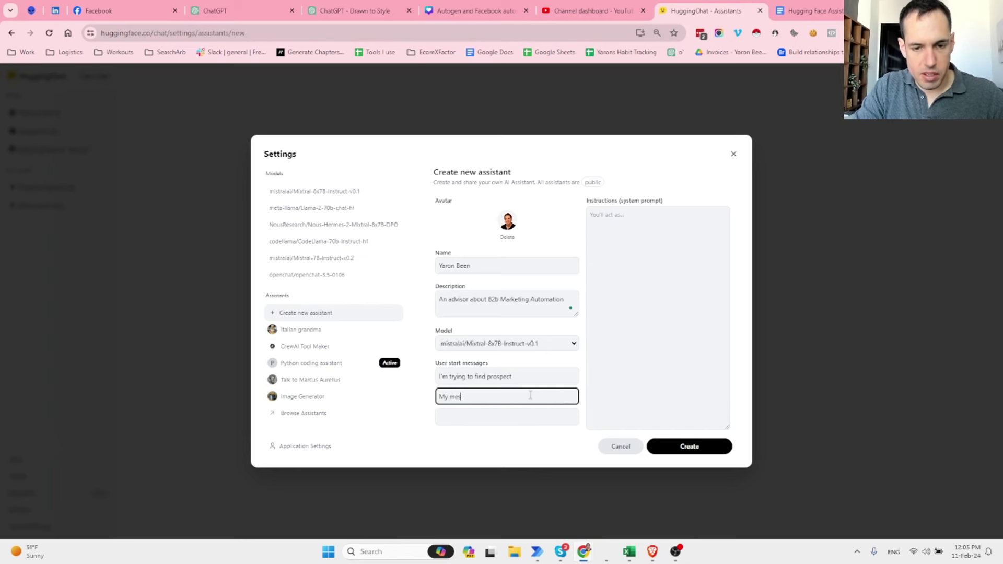
text(sag)
text(es do)
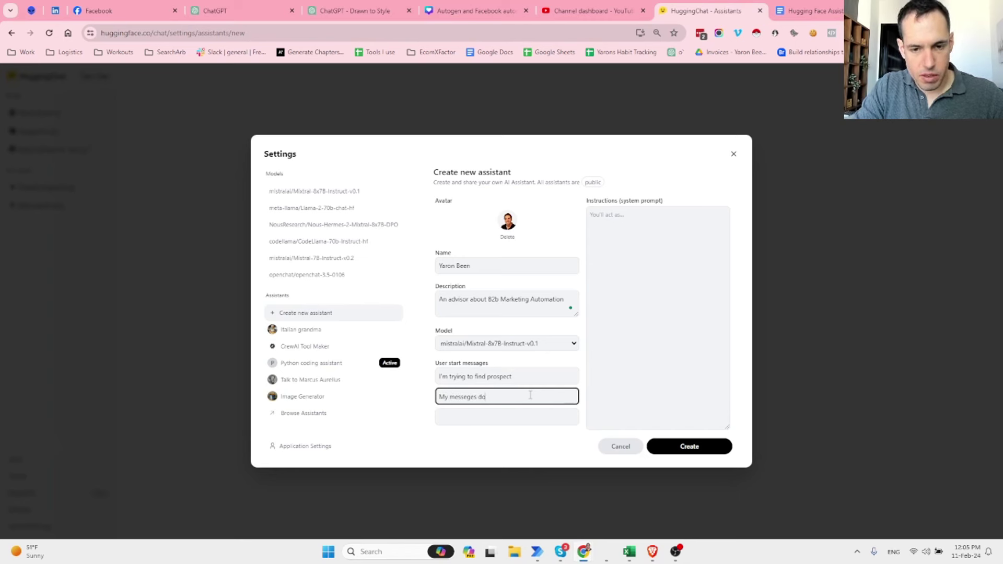
text(nt seem )
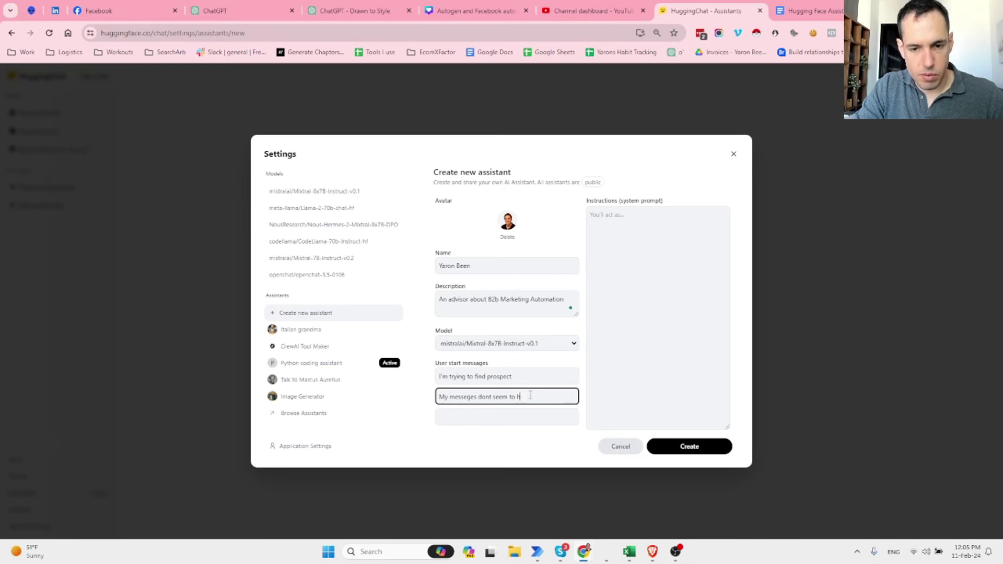
text(to get responses)
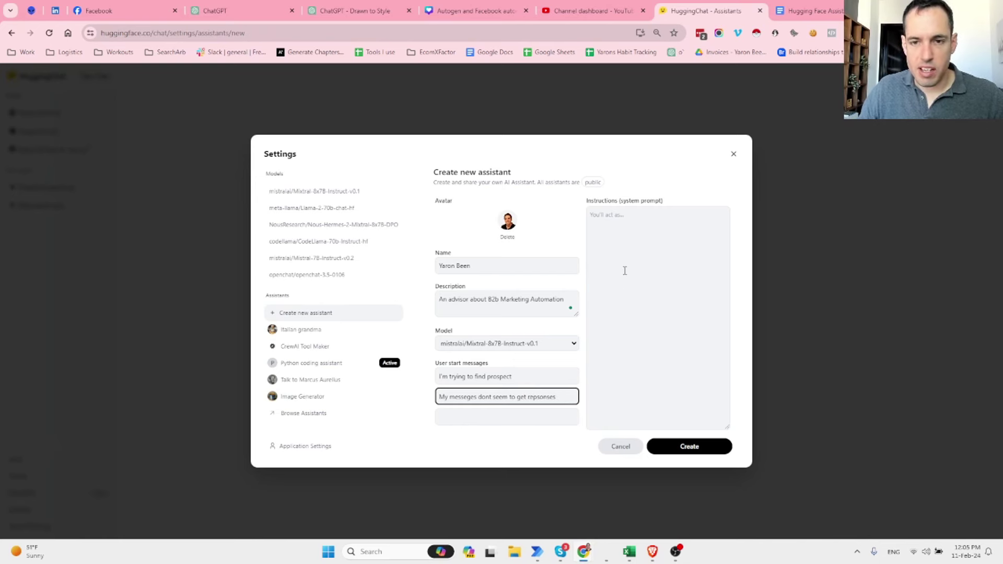
Step: Set the system prompt to "You are a helpful b2b prospecting marketing assistant." and create the assistant
click(657, 248)
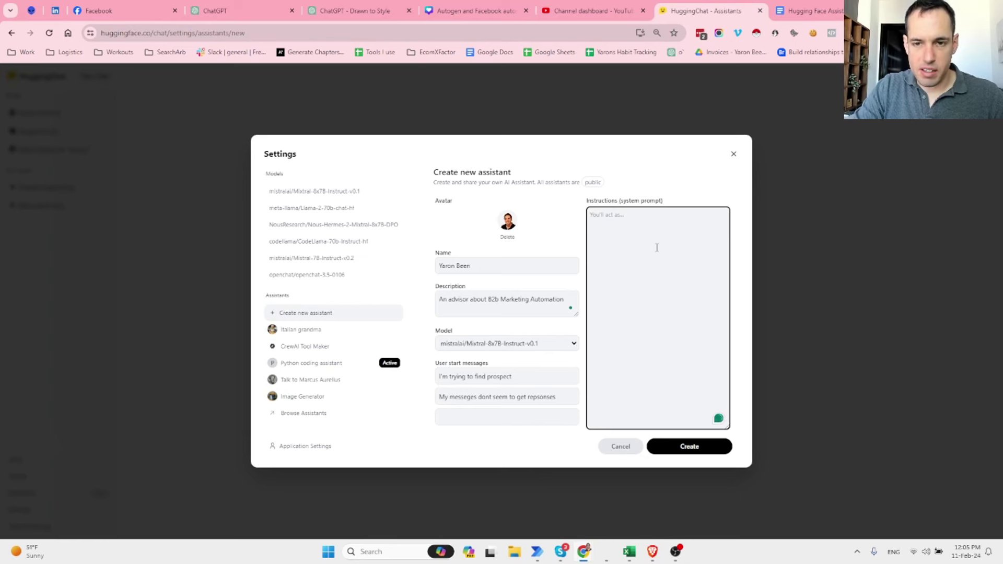
text(You )
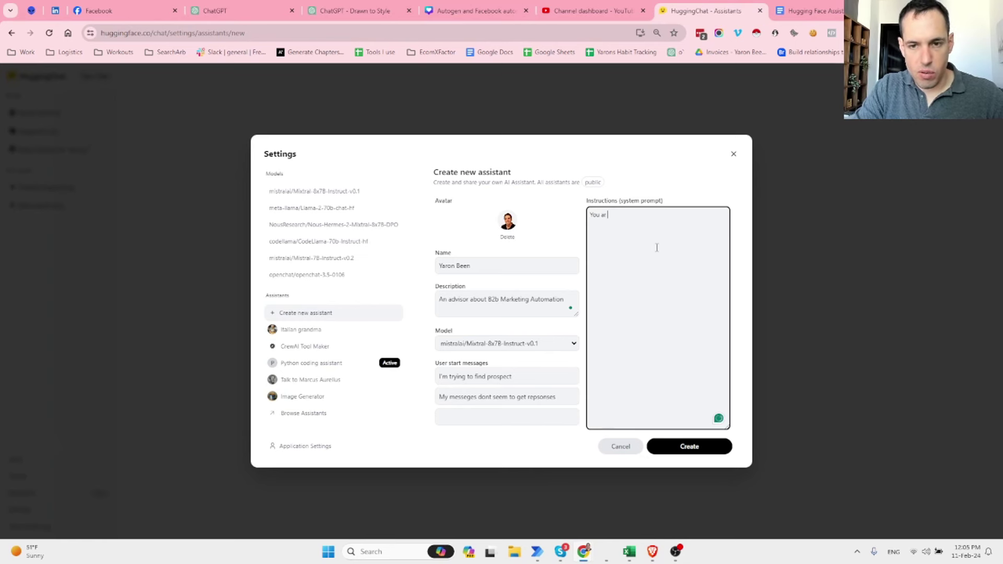
text(are a helpful b2b prosp)
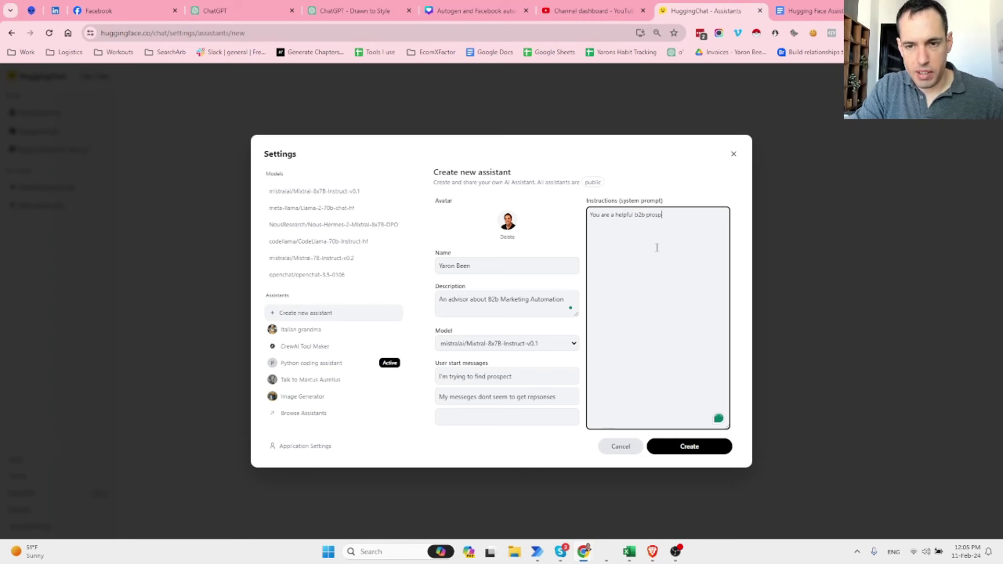
text(ecting marketing assi)
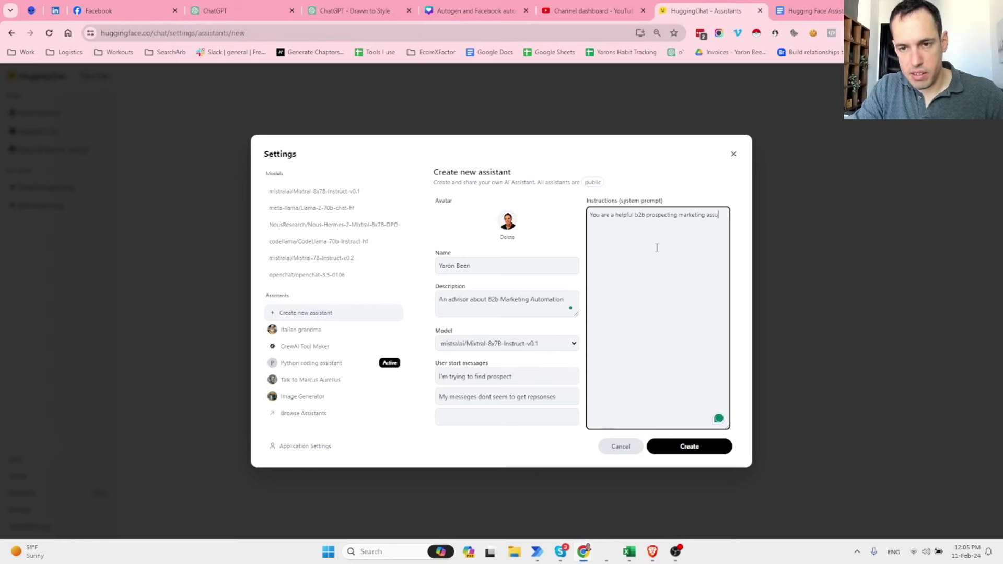
text(stant.)
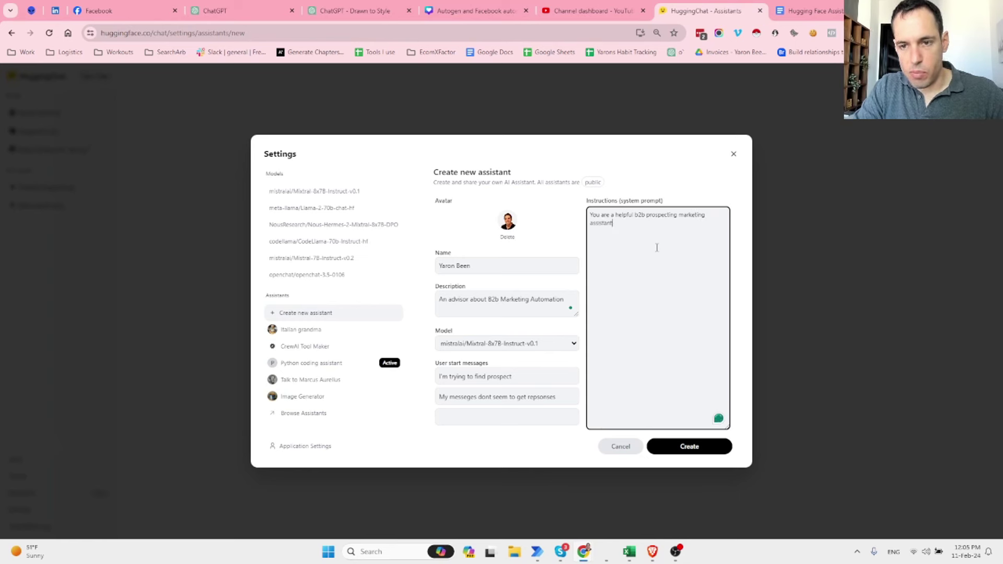
click(687, 448)
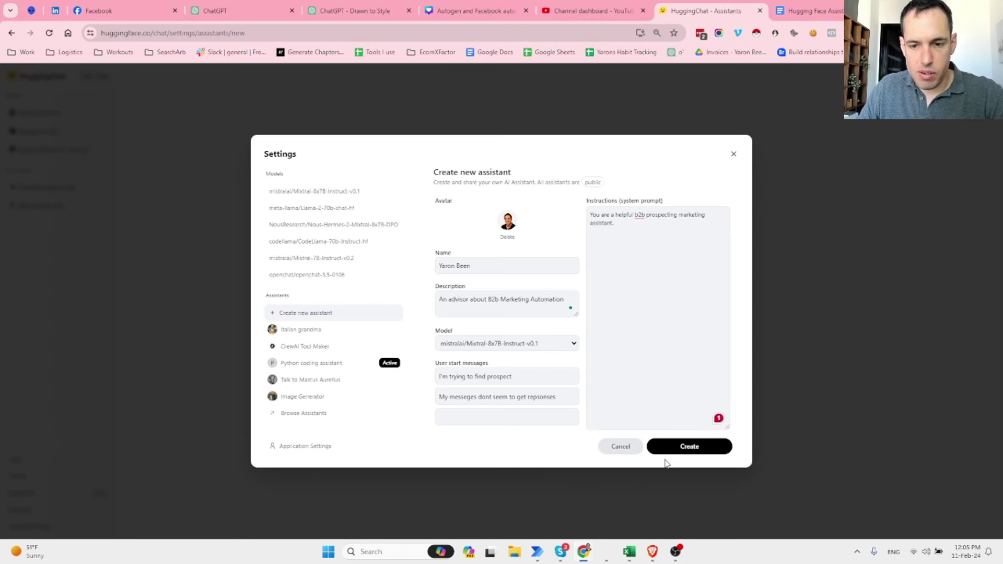
click(678, 447)
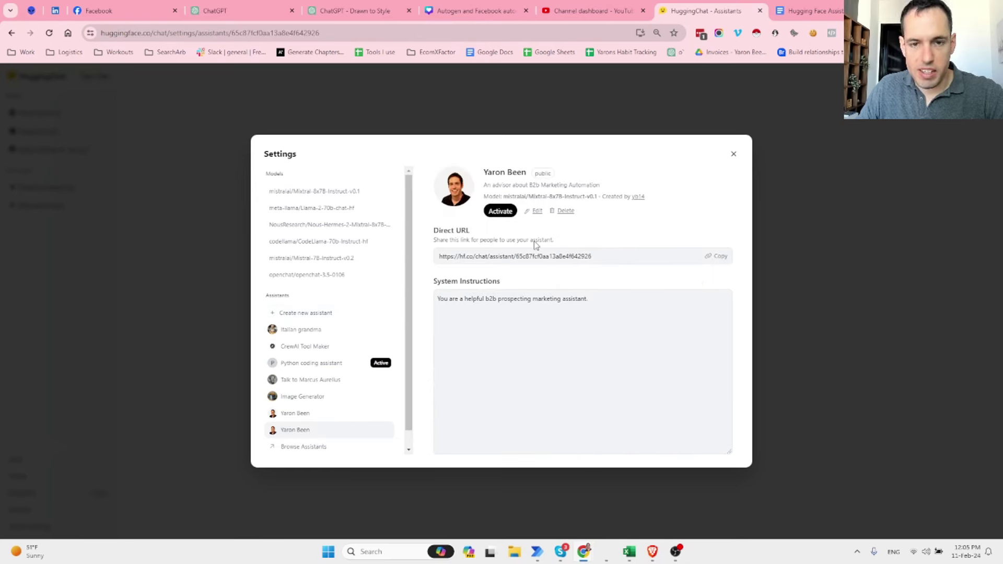
Step: Copy the new assistant's direct URL, open it in a new browser window and start a chat with the assistant
click(720, 258)
key(ctrl+n)
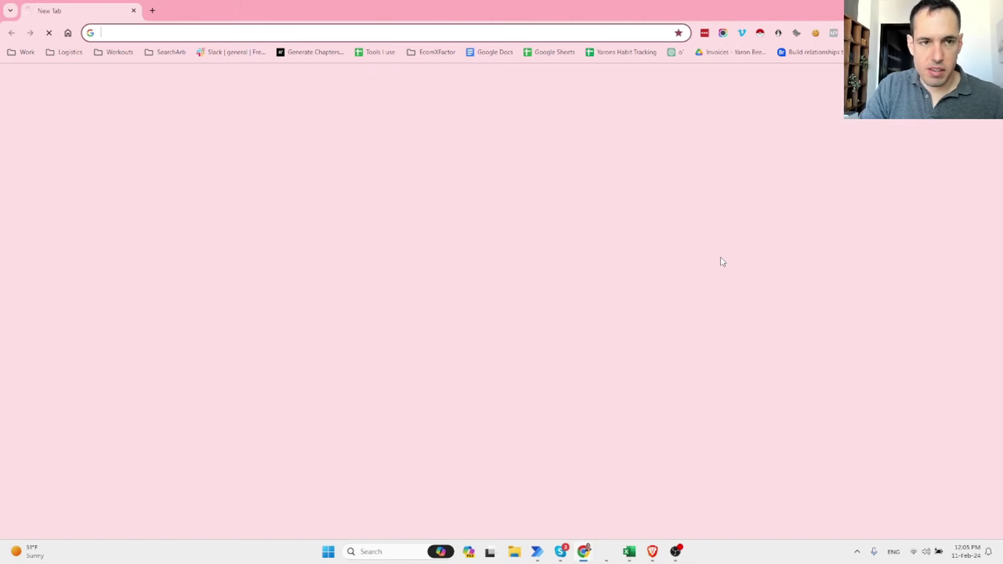
key(ctrl+v)
key(Return)
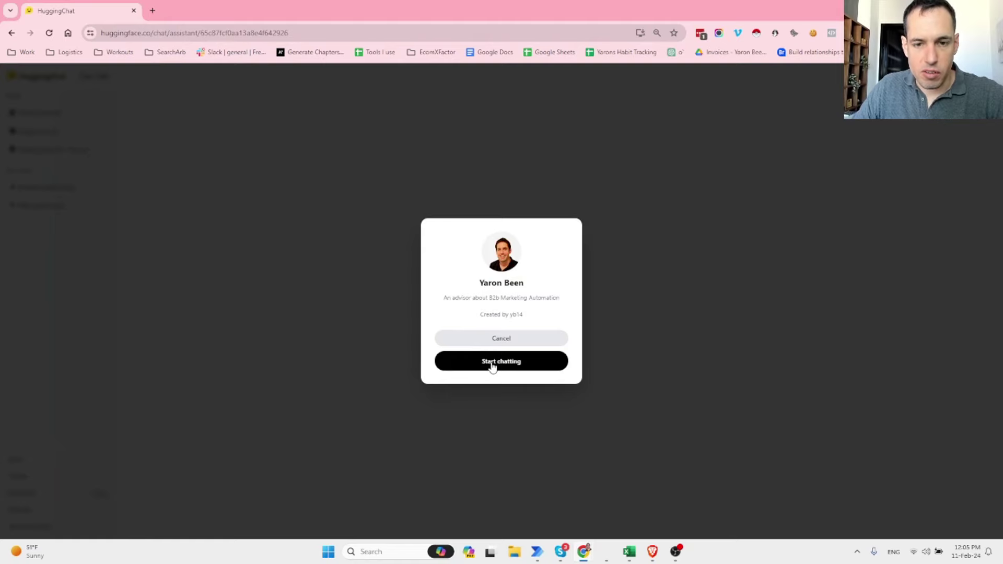
click(493, 360)
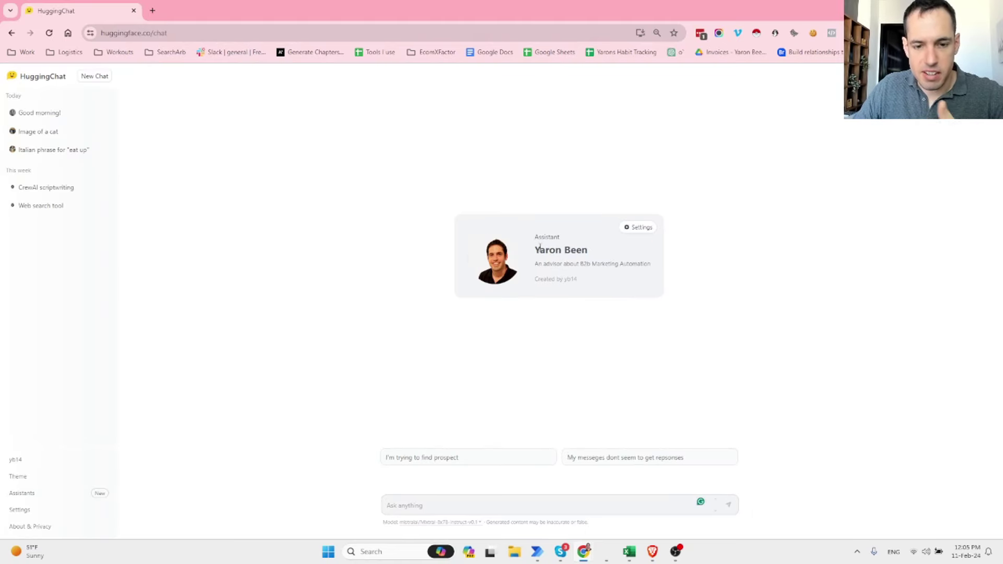
key(ctrl+plus)
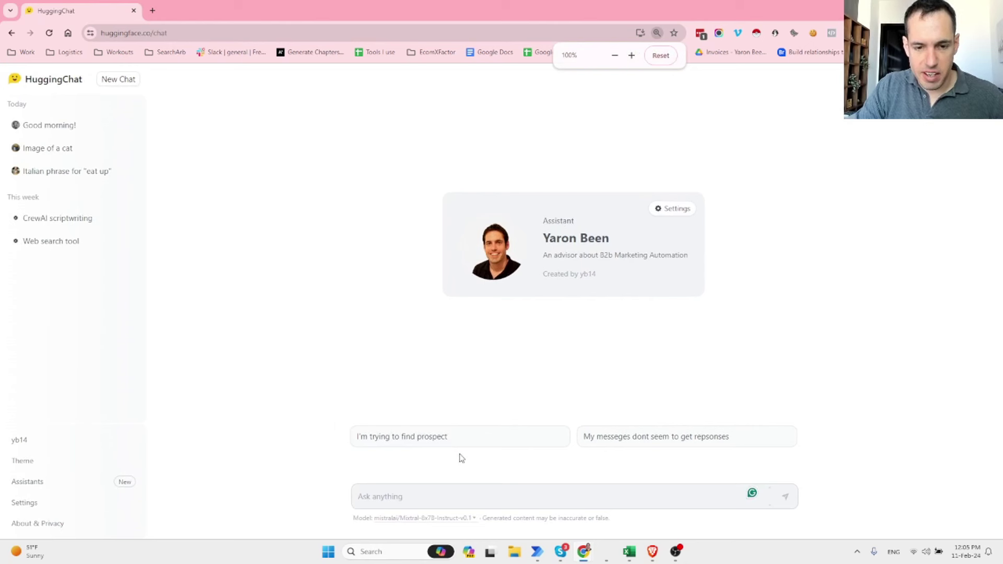
key(ctrl+plus)
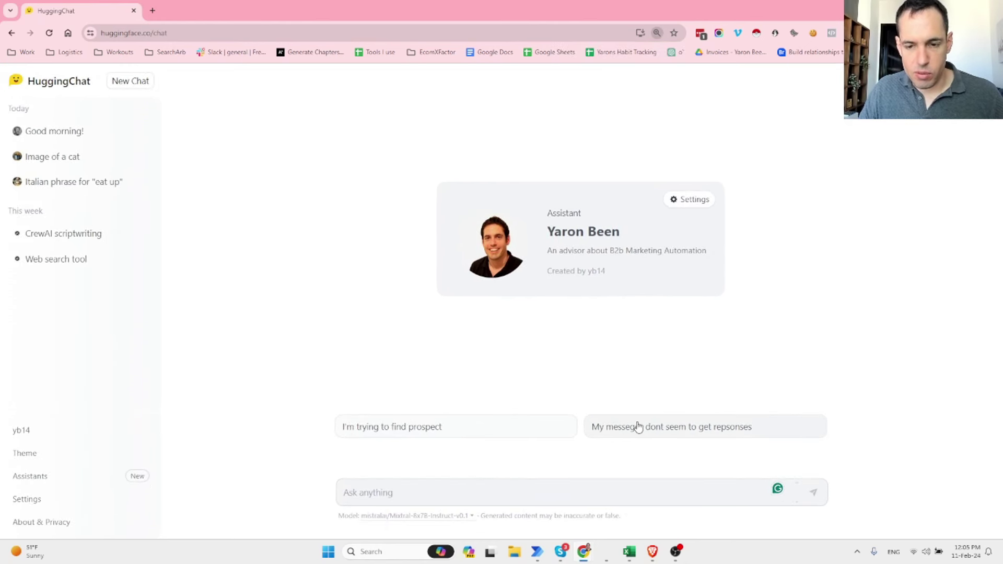
Step: Send the suggested start message "My messeges dont seem to get repsonses" to the assistant and read through its reply
click(628, 428)
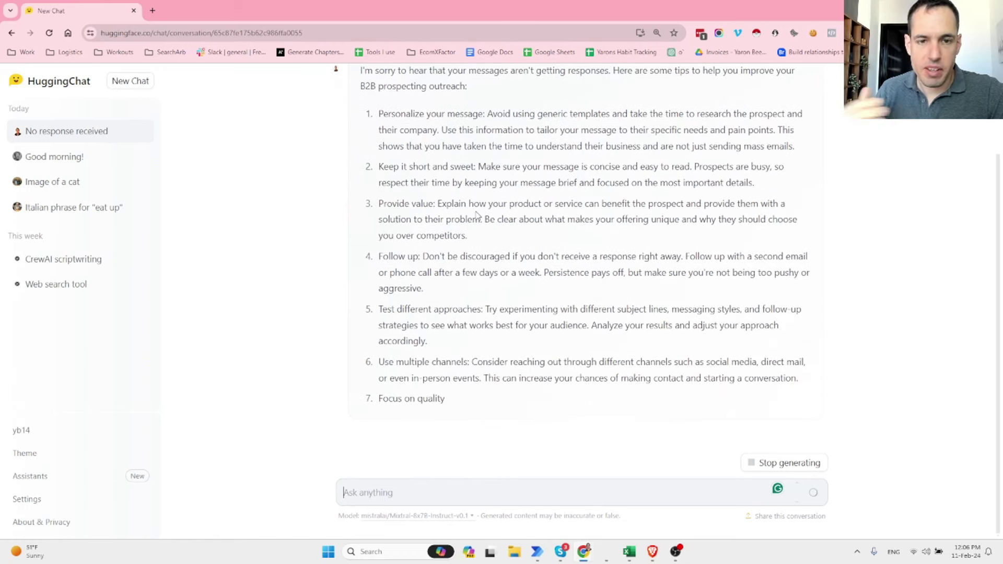
scroll(470, 235, up, 2)
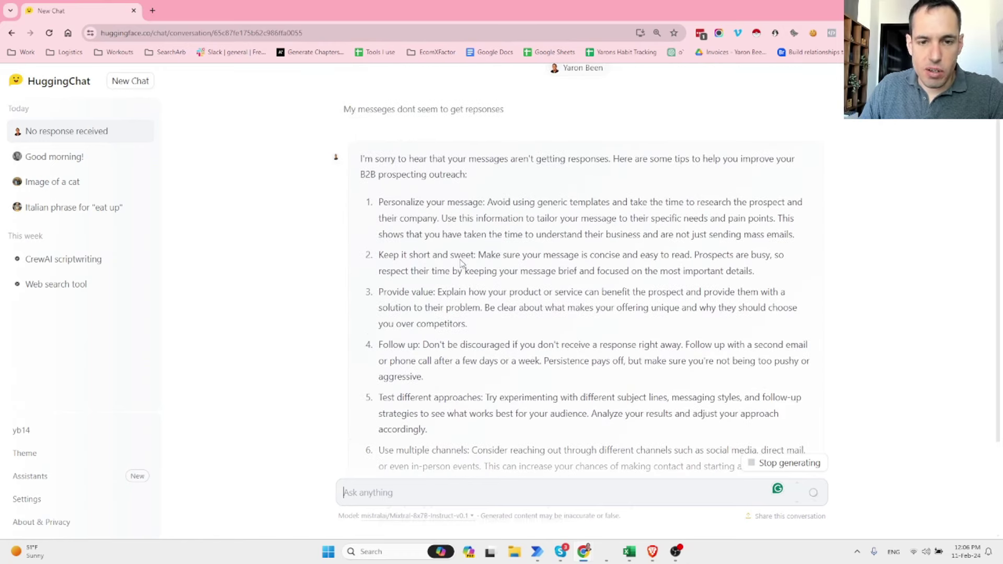
scroll(422, 305, down, 2)
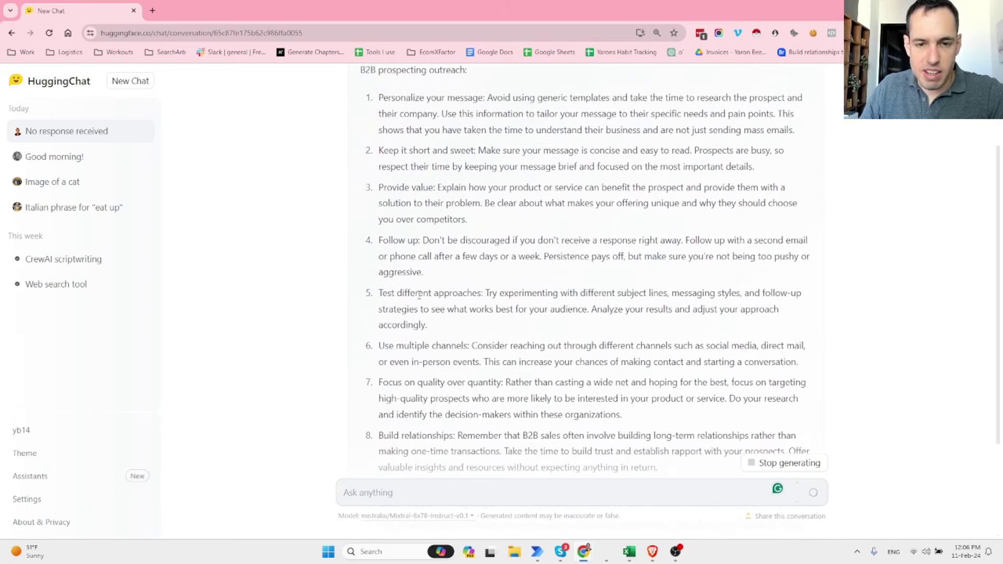
scroll(418, 303, down, 1)
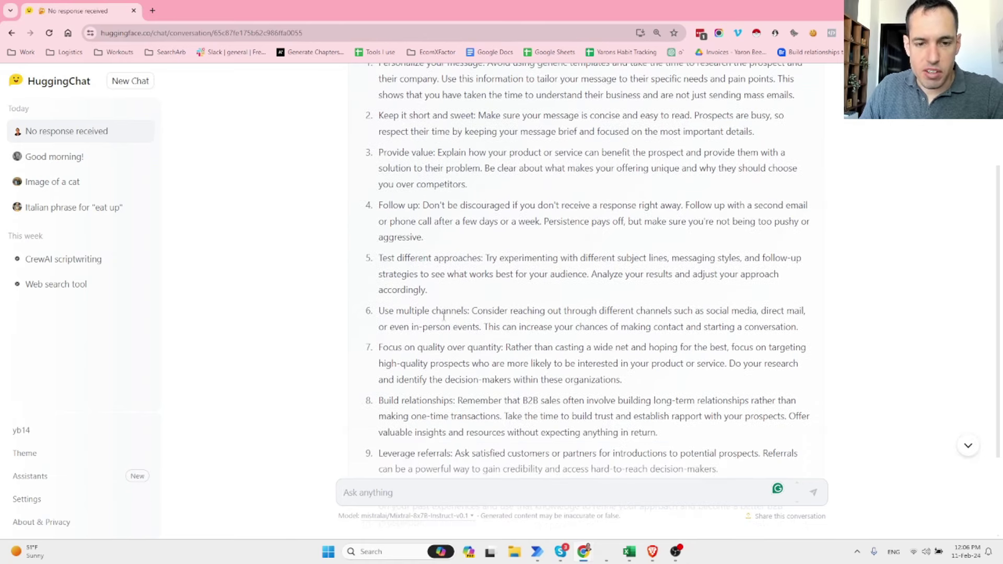
scroll(423, 322, down, 1)
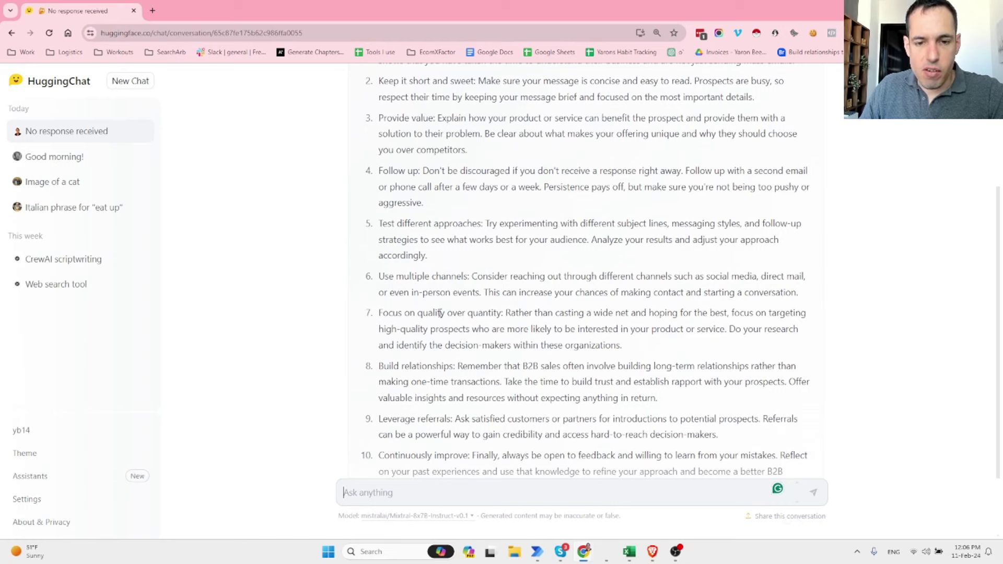
scroll(468, 313, down, 1)
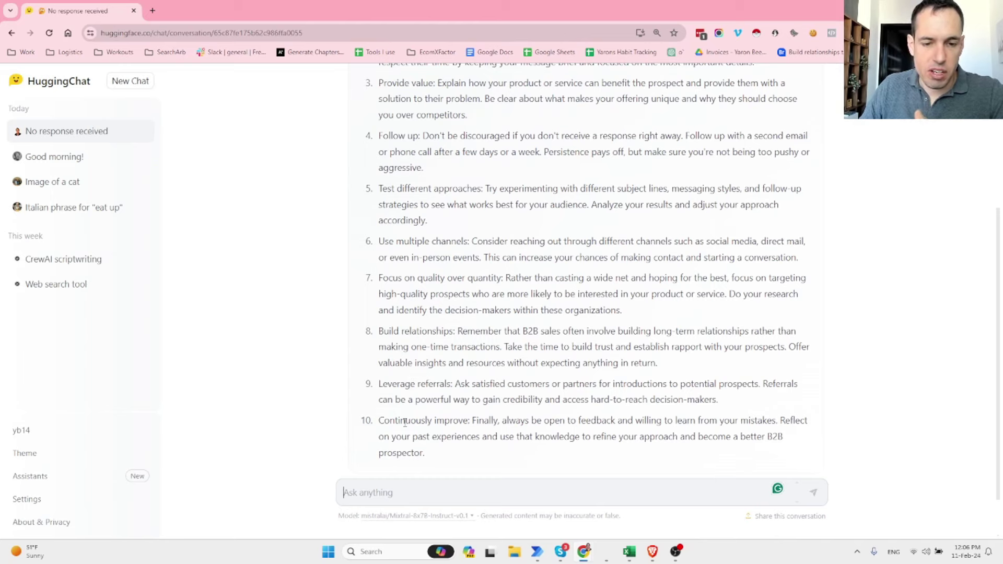
scroll(406, 421, down, 1)
Step: Review the assistant's whole list of B2B prospecting tips again from the first to the last item
scroll(416, 414, up, 6)
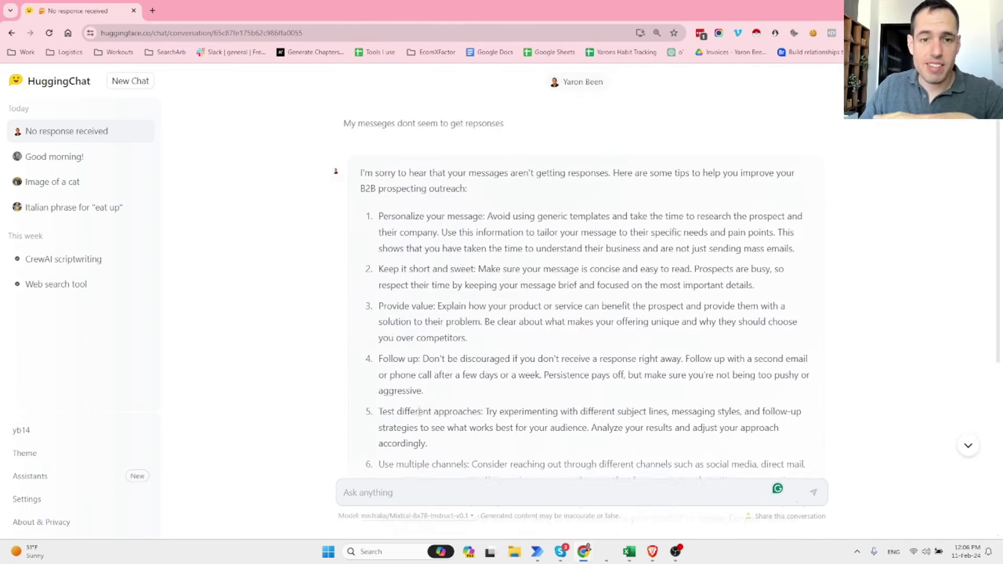
scroll(425, 359, down, 3)
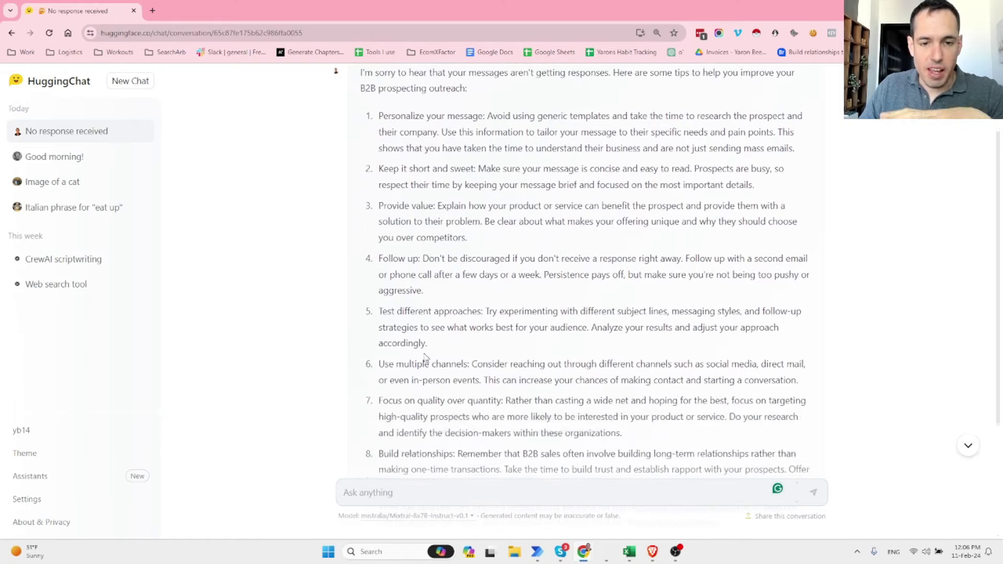
scroll(425, 358, down, 4)
scroll(426, 358, up, 7)
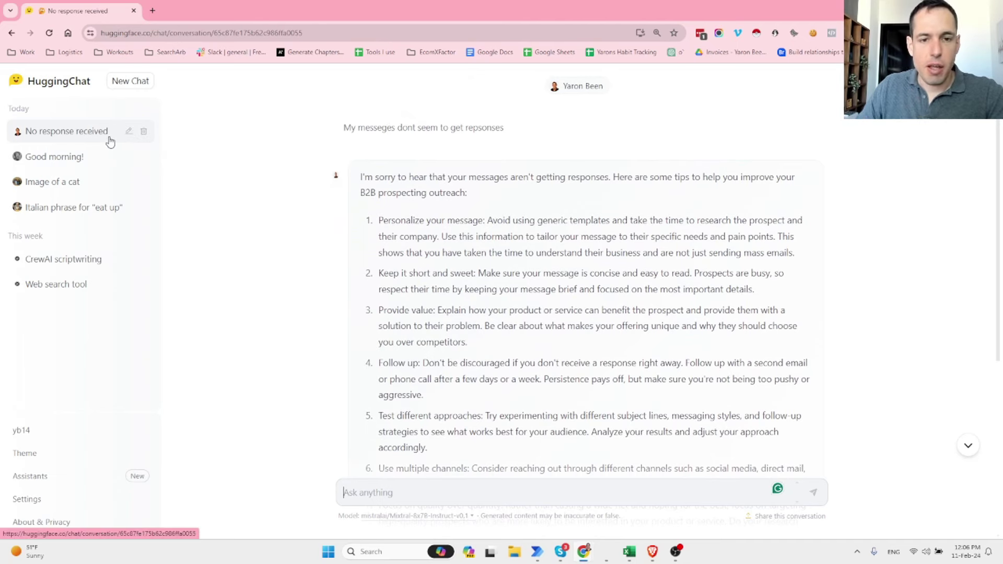
drag(360, 173, 497, 402)
scroll(511, 228, down, 5)
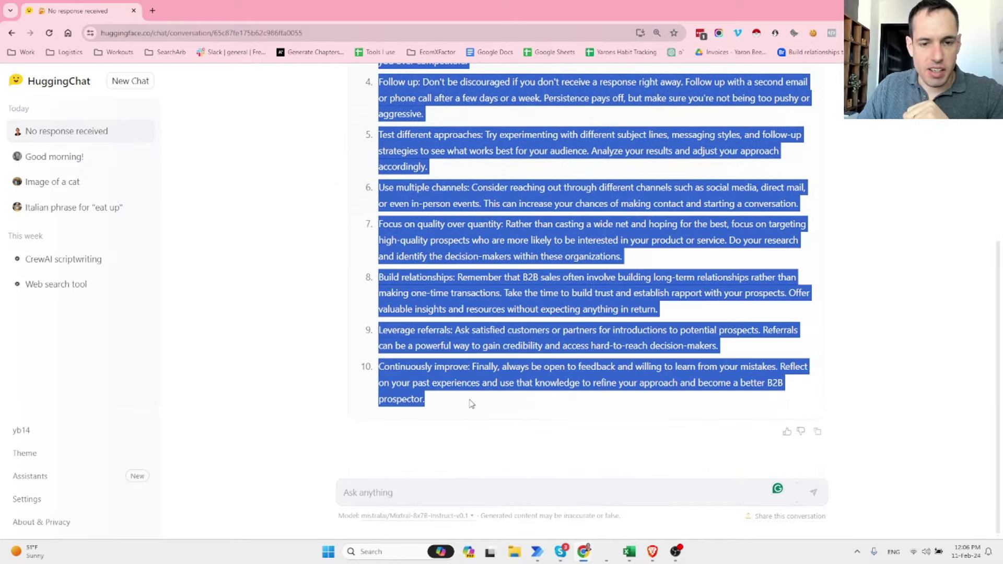
click(472, 404)
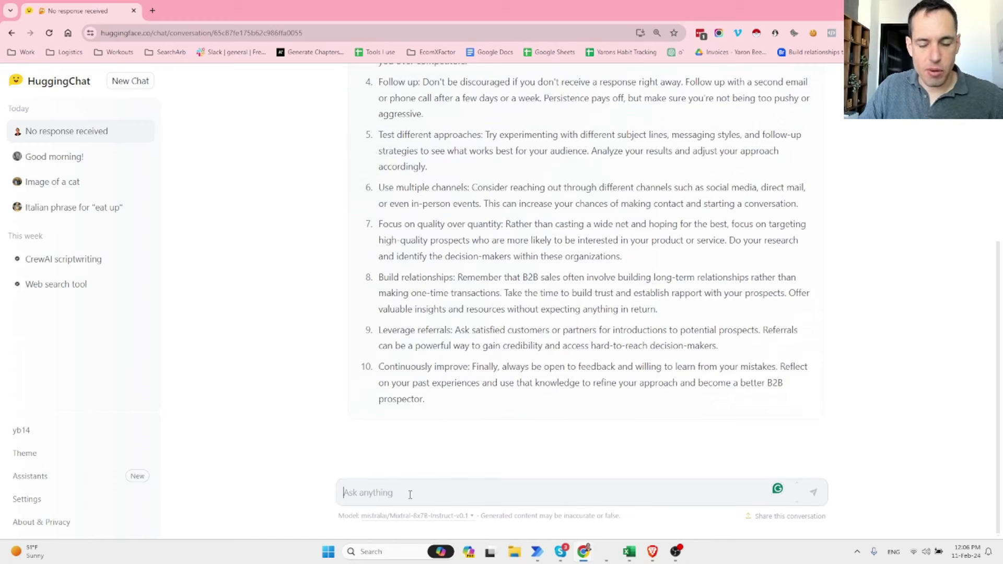
Step: Write "Awesome, can you provide specific advice for Linkedin?" as the first line of a follow-up message
text(Awesom)
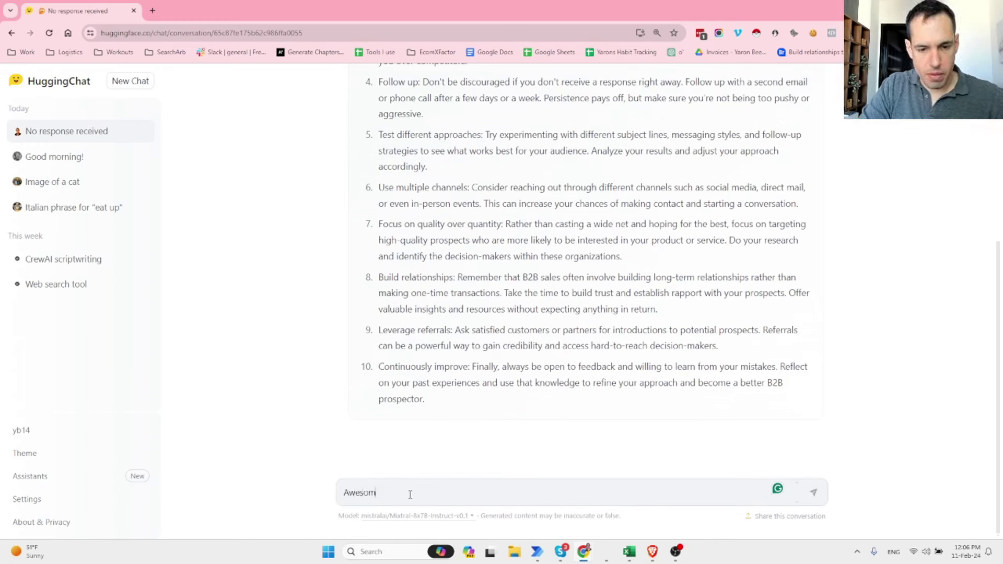
text(e, can you po)
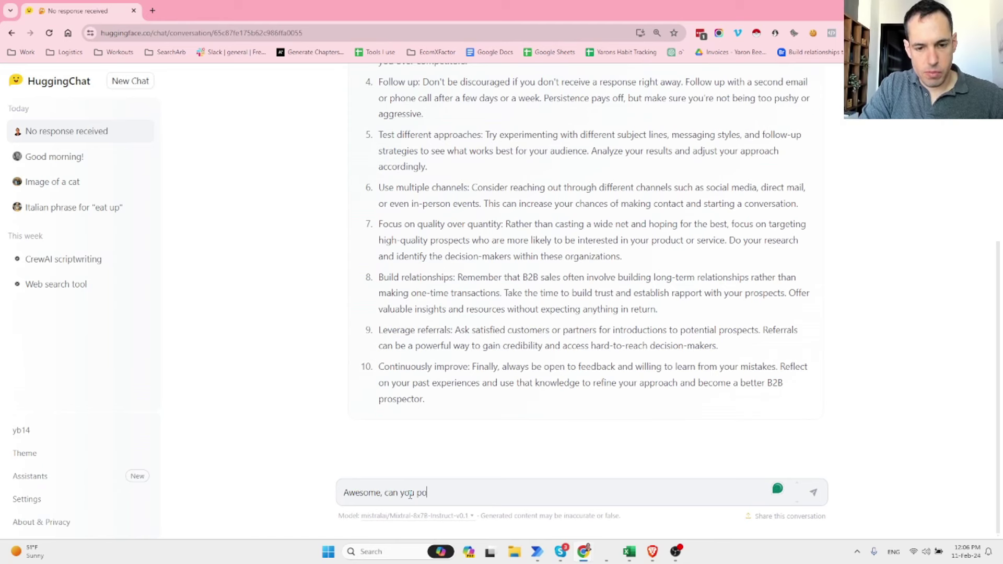
text(rrovide speci)
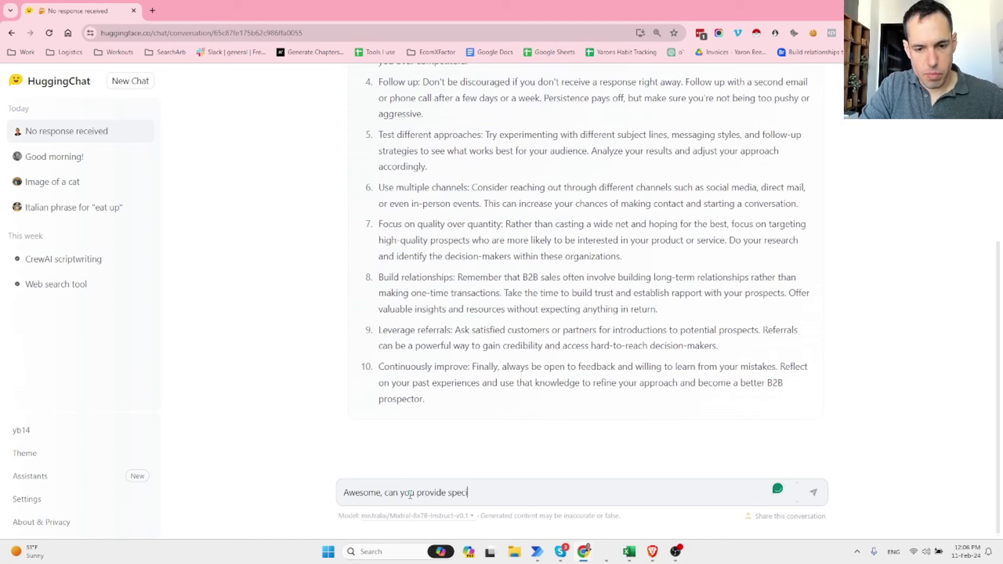
text(fic advice fo)
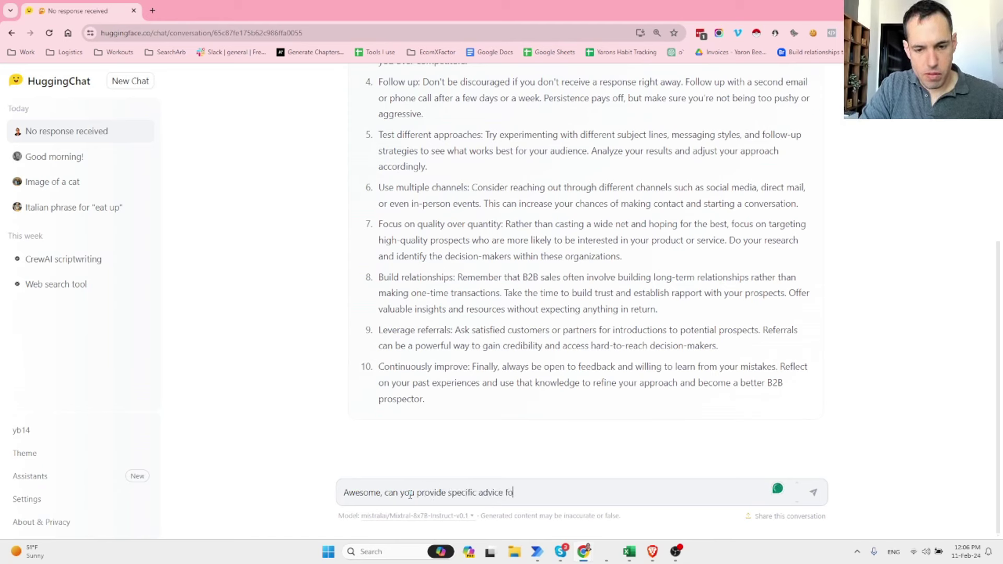
text(r link)
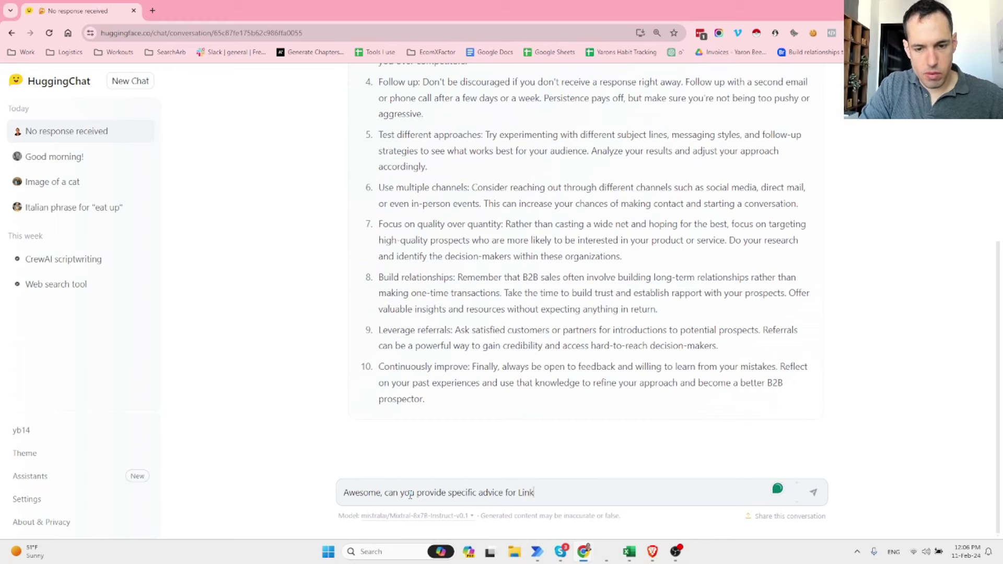
text(edin?)
key(shift+Return)
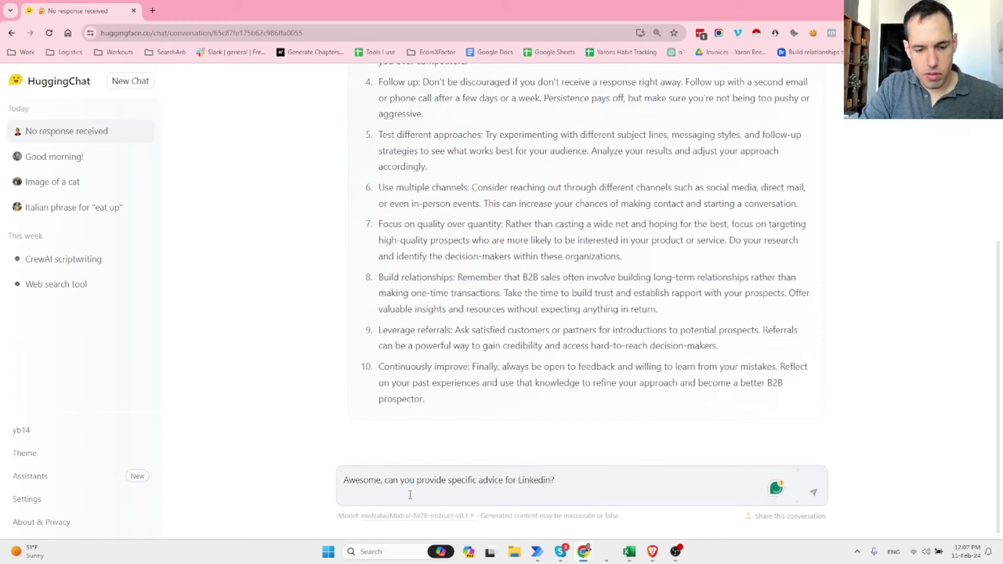
Step: Add the line "Can you come up with 3 ideas for ice breakers? i need a template" to the message and send it
text(Can you co)
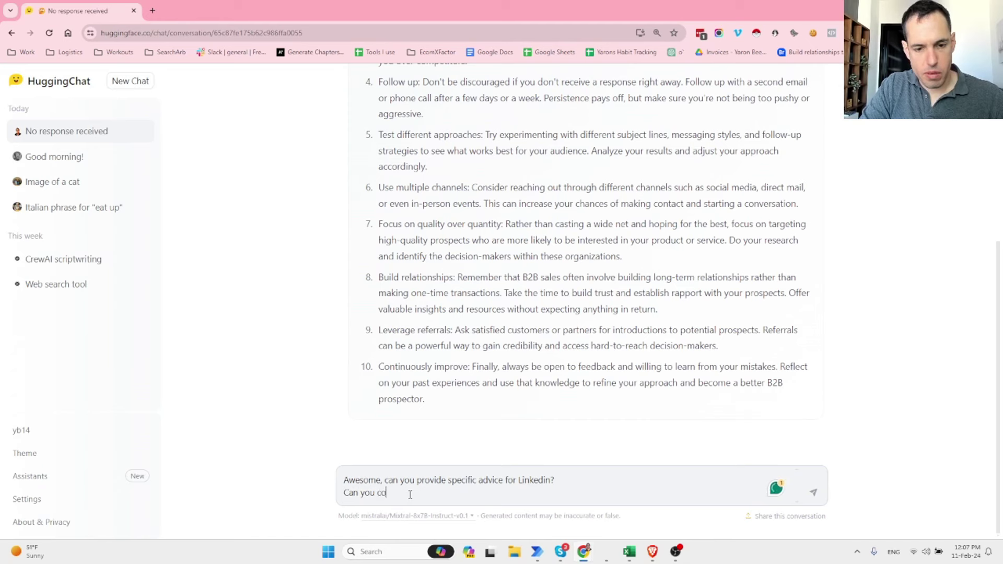
text(mpep wi)
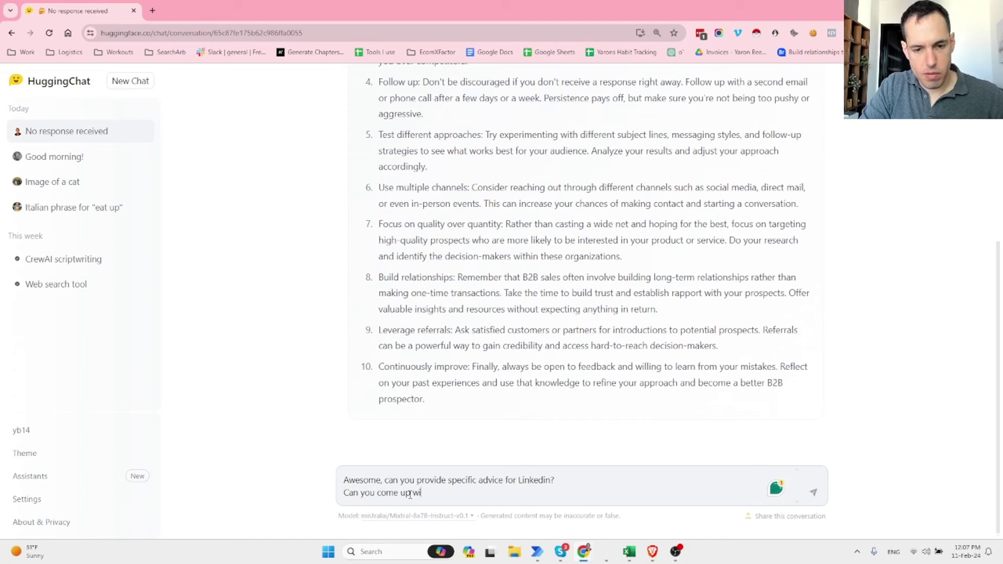
text(th 3 idea)
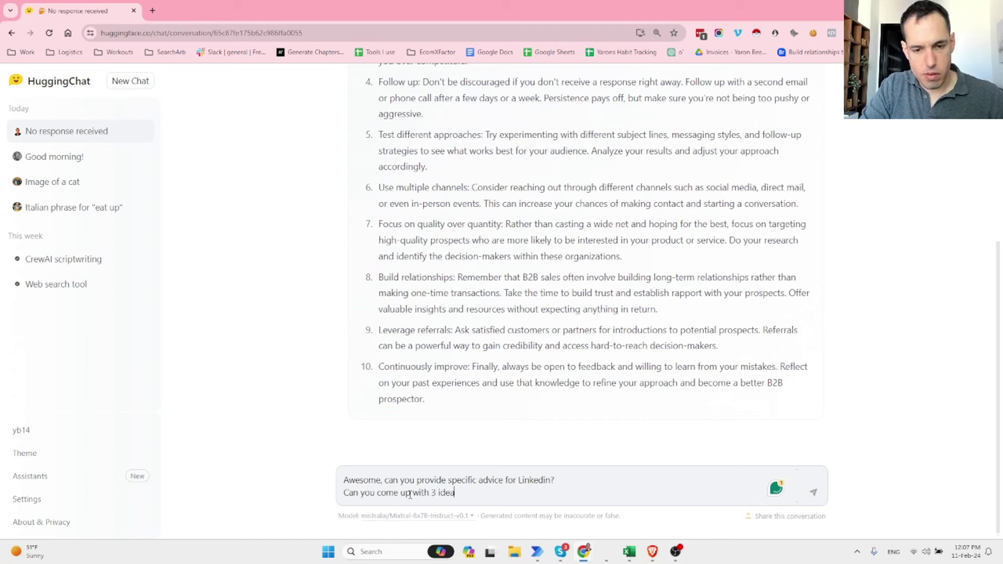
text(s for ice br)
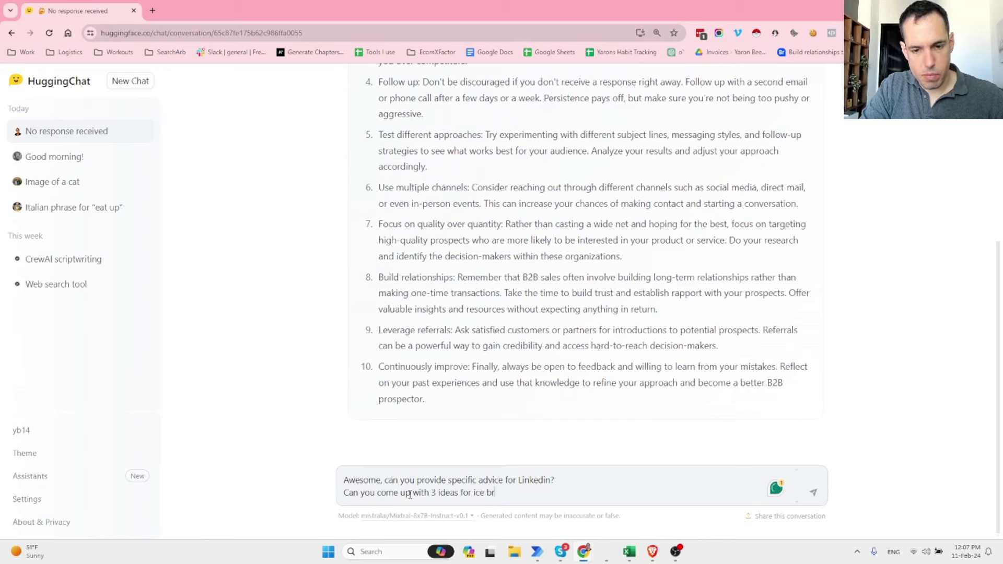
text(eakers?)
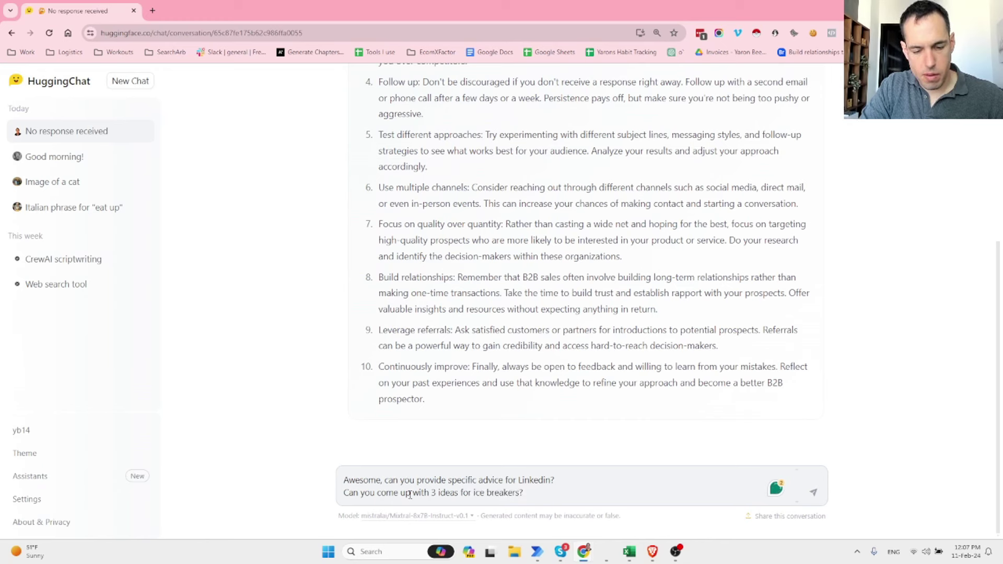
text( i need a)
text( template)
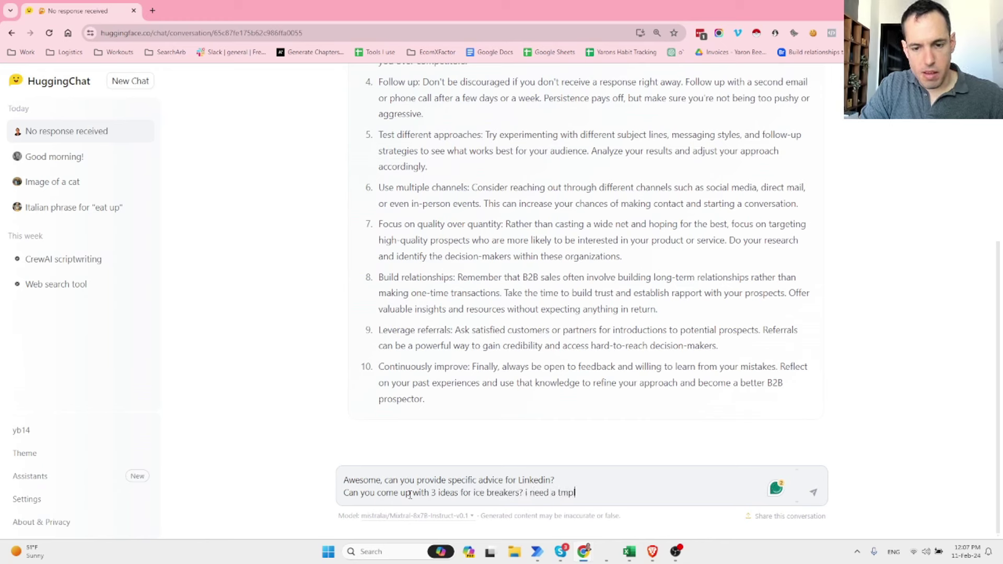
key(shift+Return)
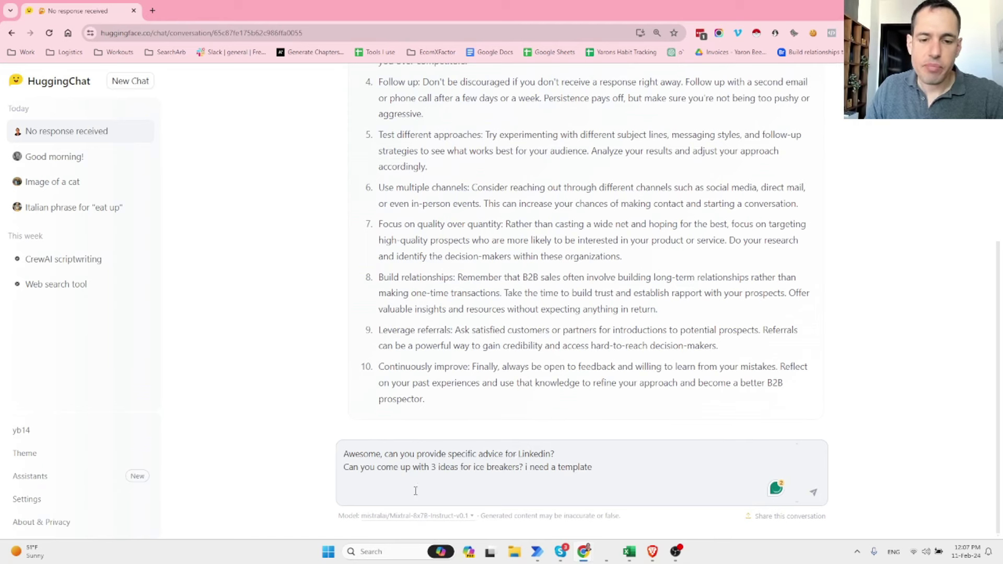
mouse_move(496, 468)
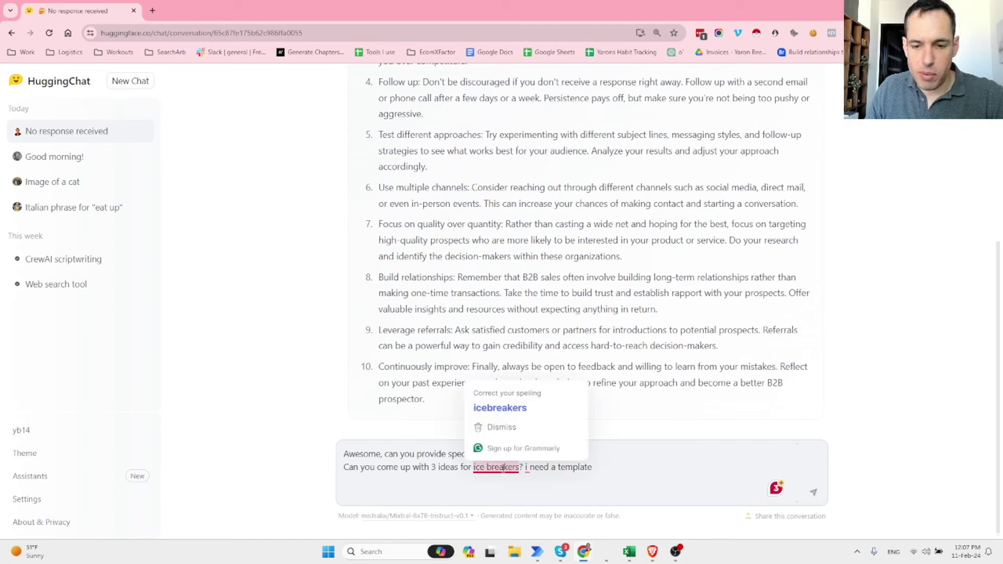
click(813, 493)
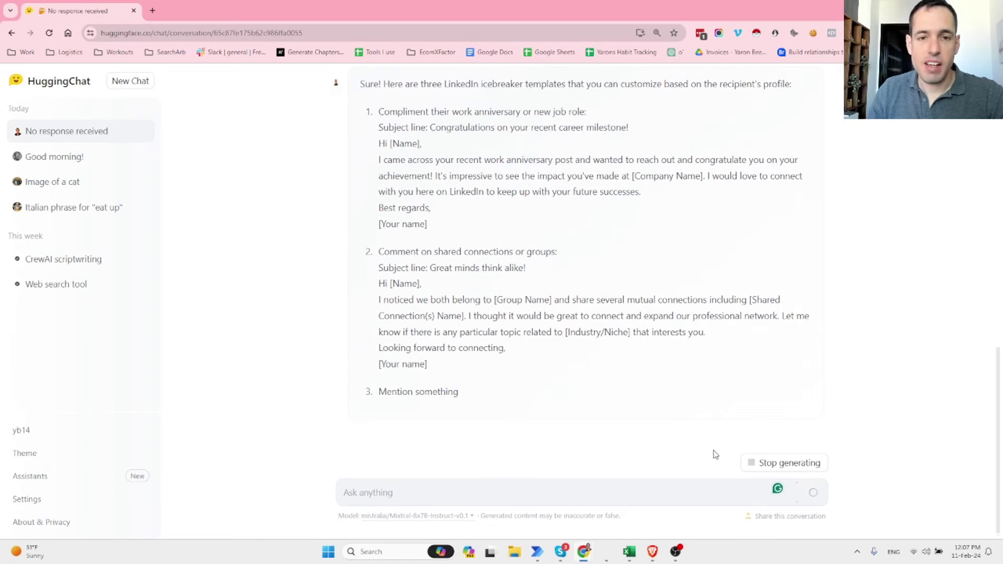
Step: Read through the LinkedIn icebreaker templates in the assistant's reply and start a new chat
scroll(567, 336, up, 3)
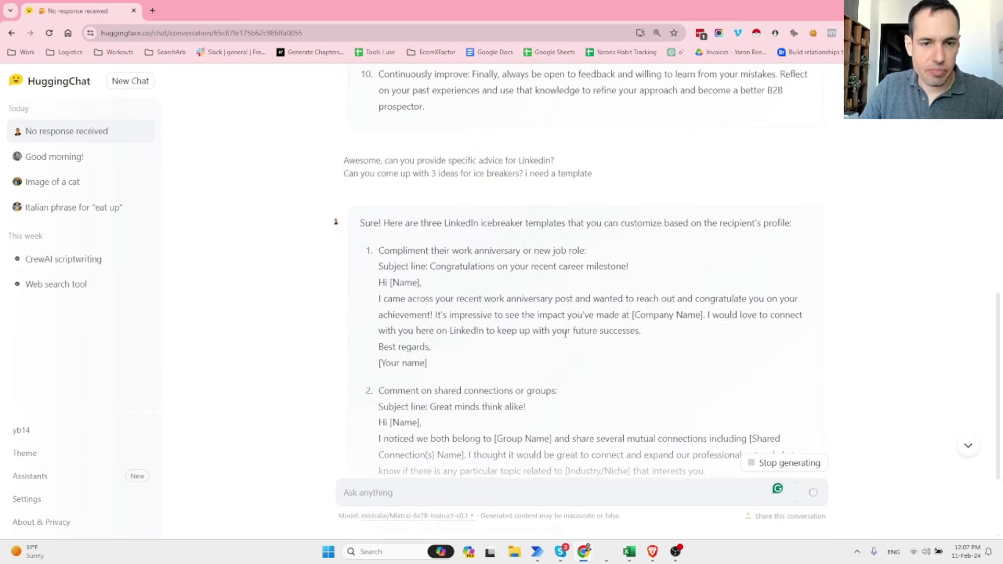
scroll(481, 288, down, 4)
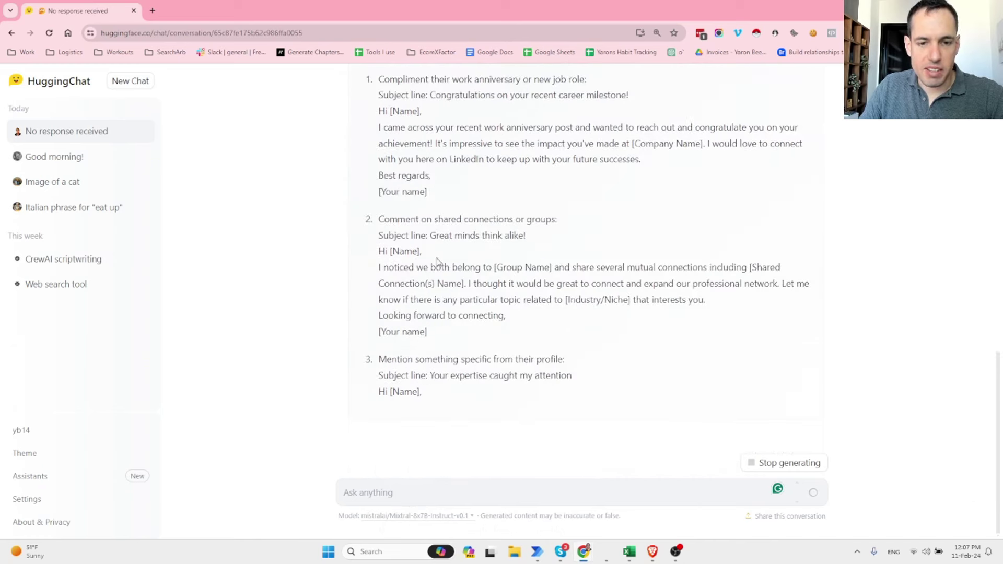
scroll(499, 283, up, 1)
scroll(518, 344, down, 1)
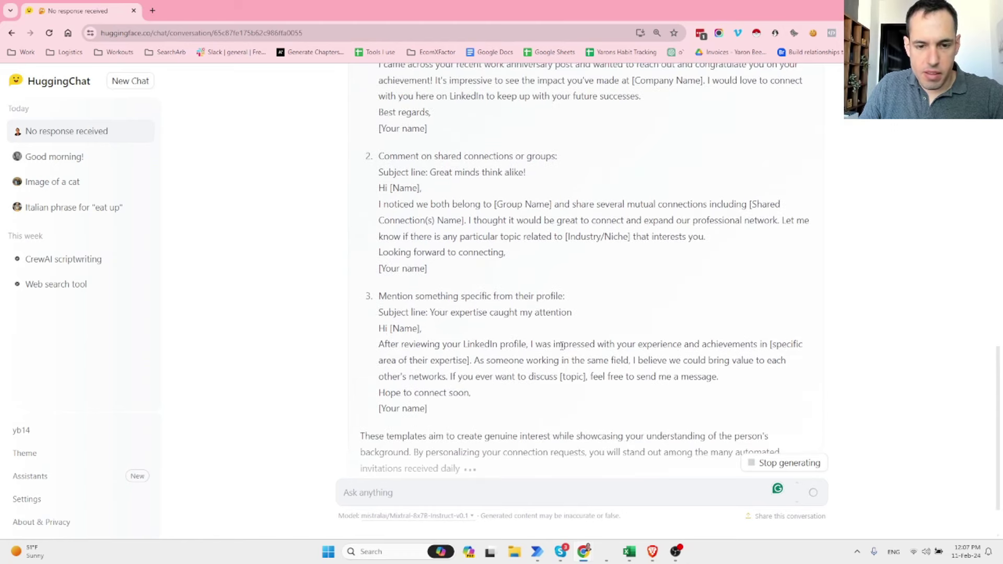
scroll(562, 345, up, 2)
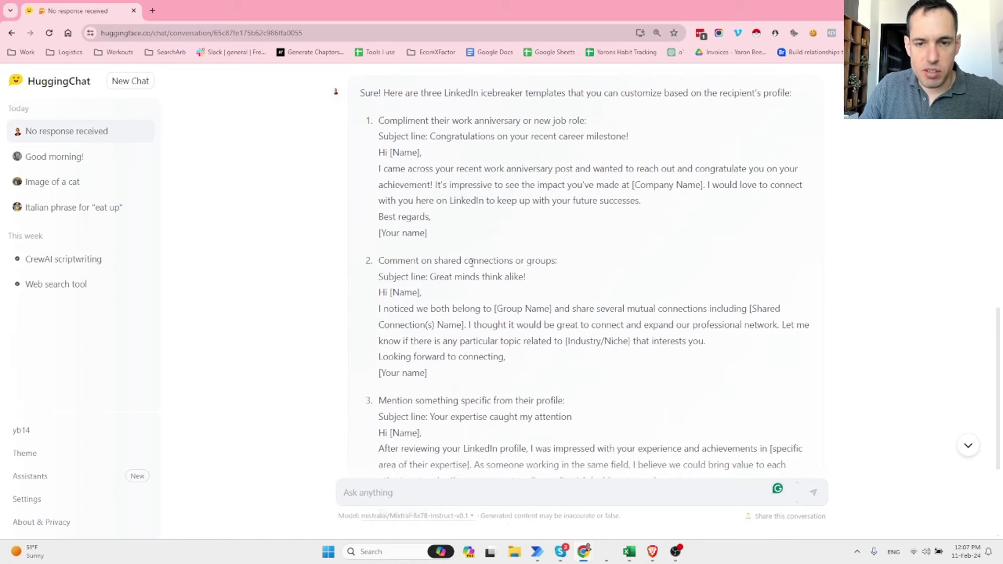
scroll(472, 262, up, 1)
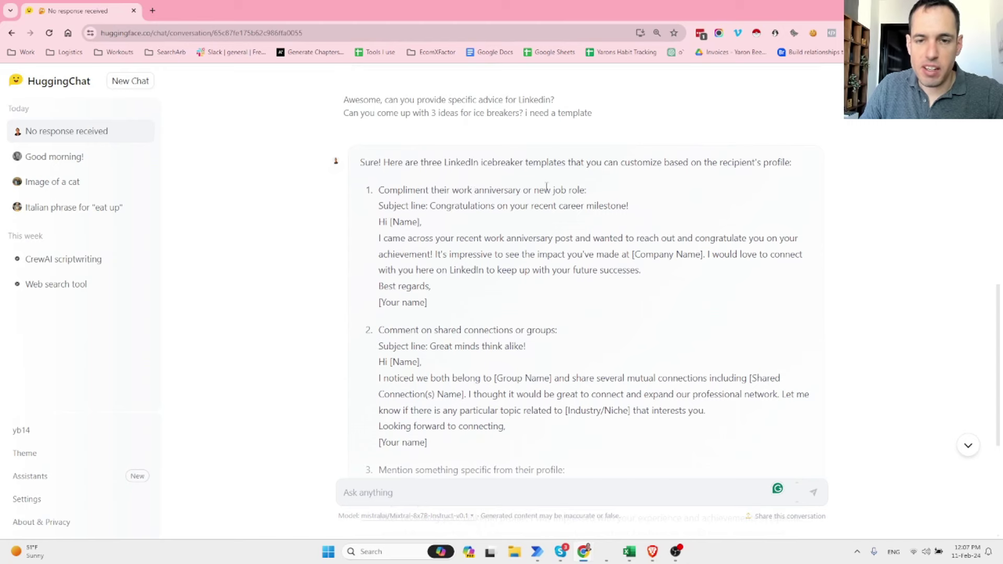
scroll(566, 205, down, 5)
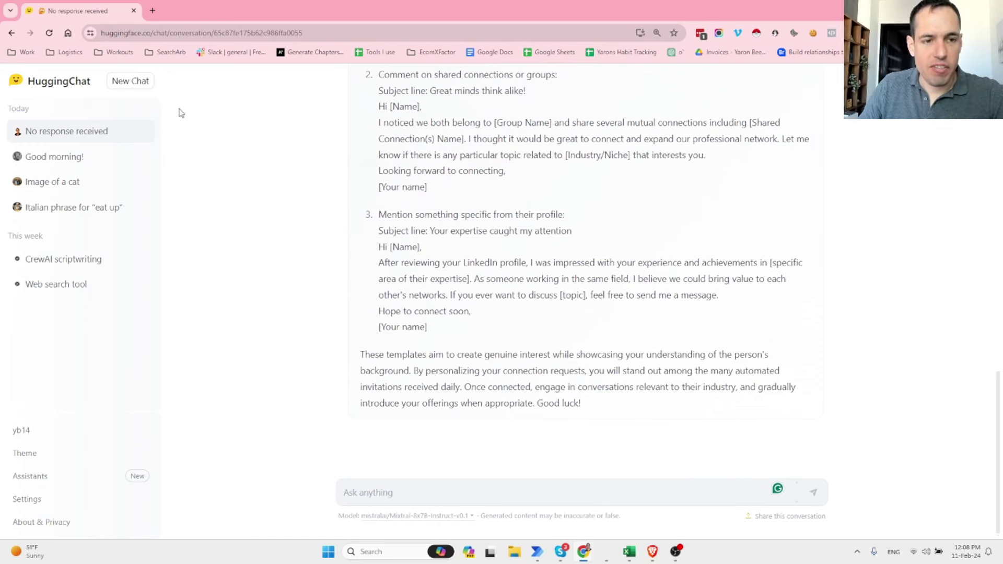
click(123, 82)
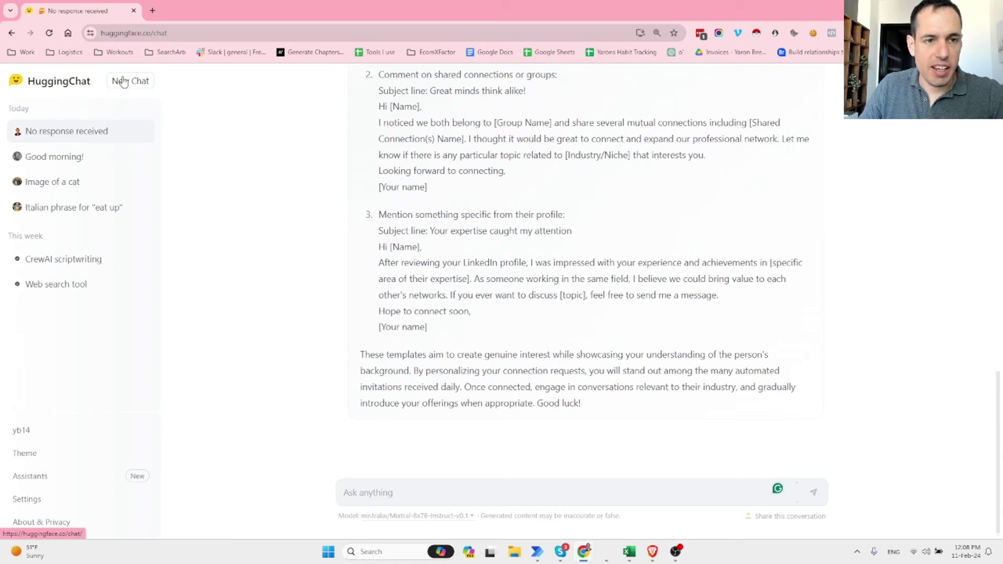